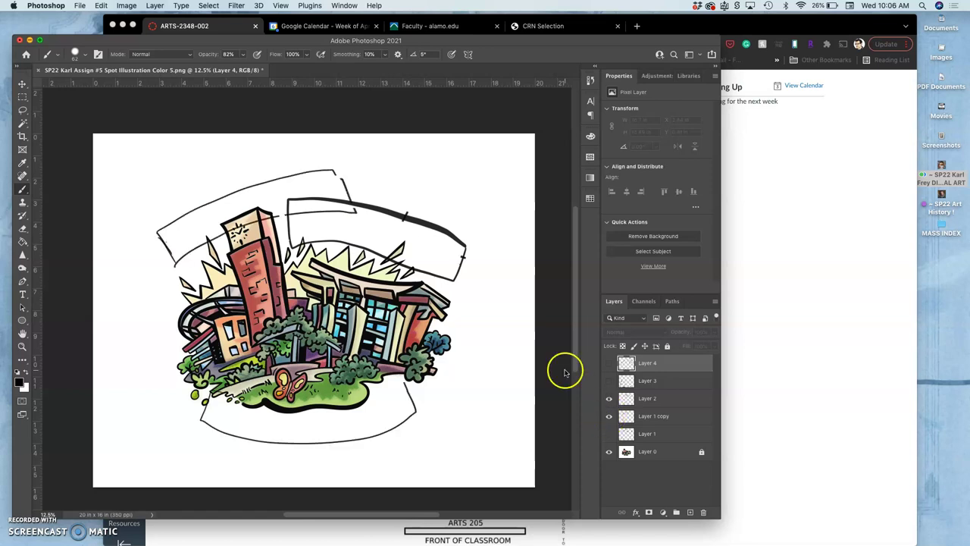
# Compare the banner layouts by toggling the visibility of Layer 4, Layer 3, Layer 2 and Layer 1 copy
pyautogui.click(609, 364)
pyautogui.click(609, 399)
pyautogui.click(609, 417)
pyautogui.click(609, 416)
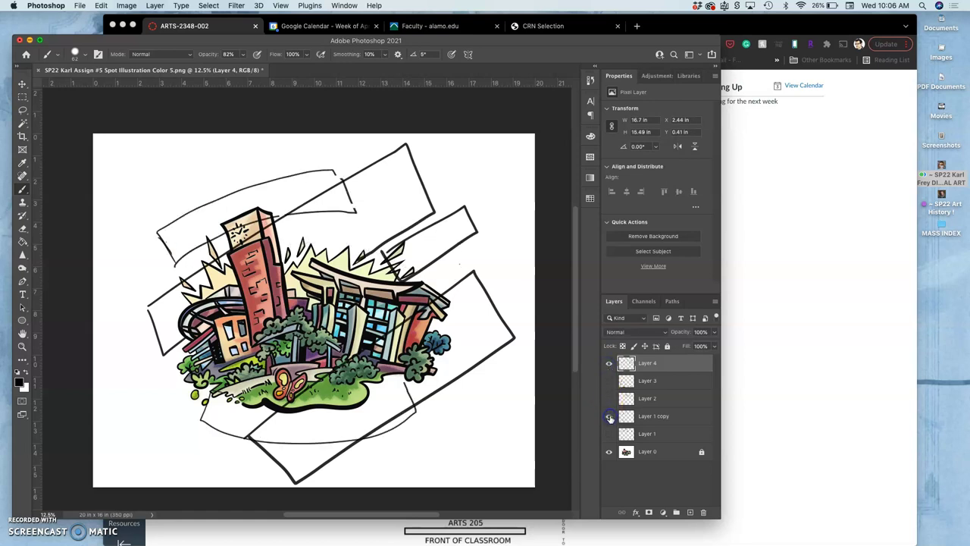
pyautogui.click(609, 381)
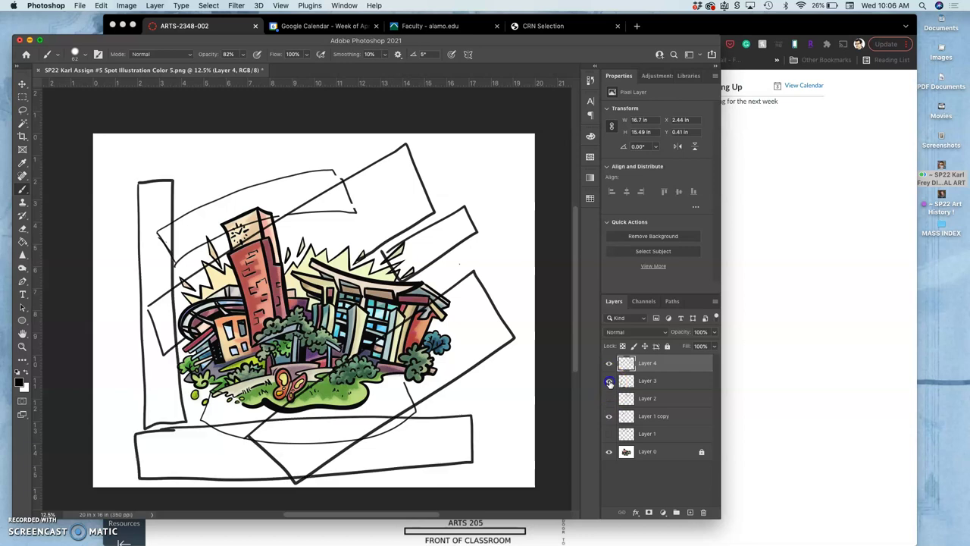
pyautogui.click(610, 381)
pyautogui.click(609, 399)
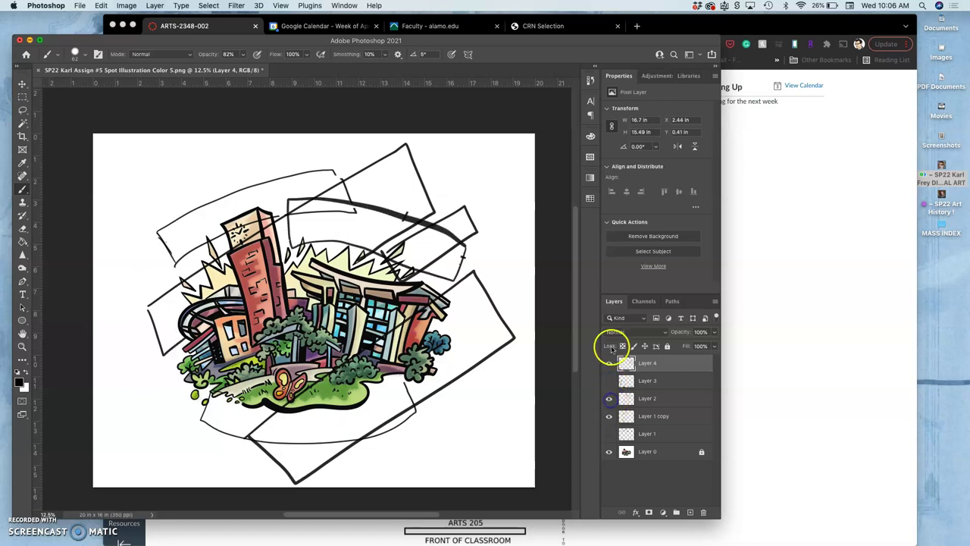
pyautogui.click(609, 363)
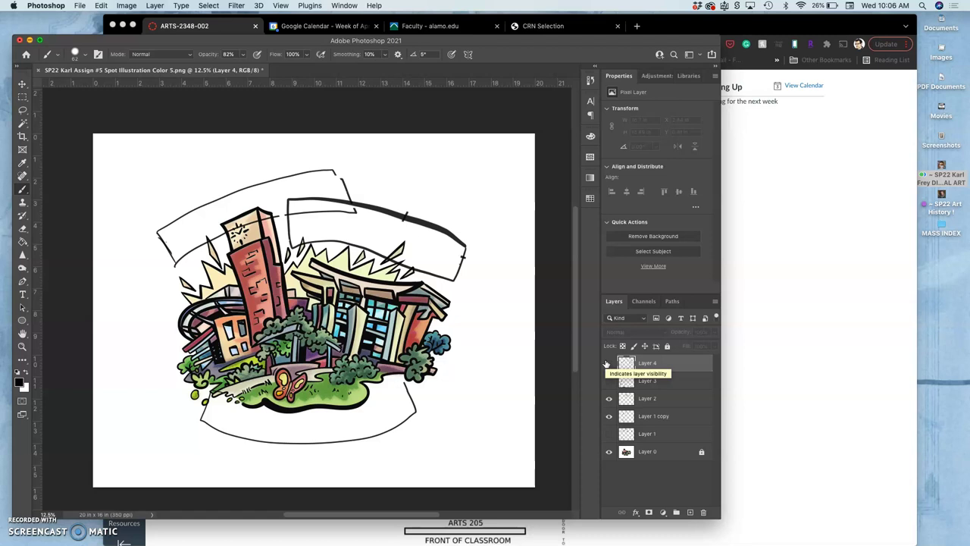
pyautogui.moveTo(642, 368); pyautogui.dragTo(638, 380)
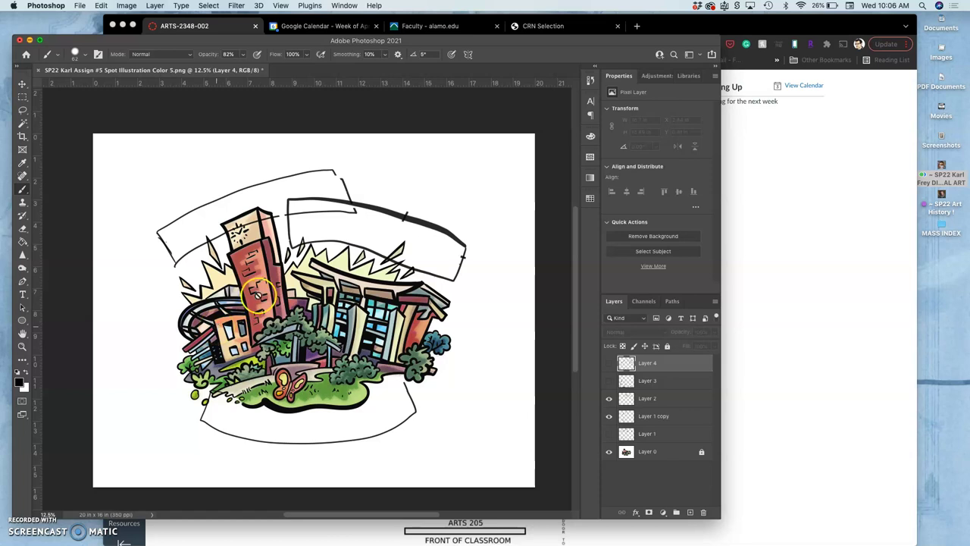
pyautogui.click(656, 364)
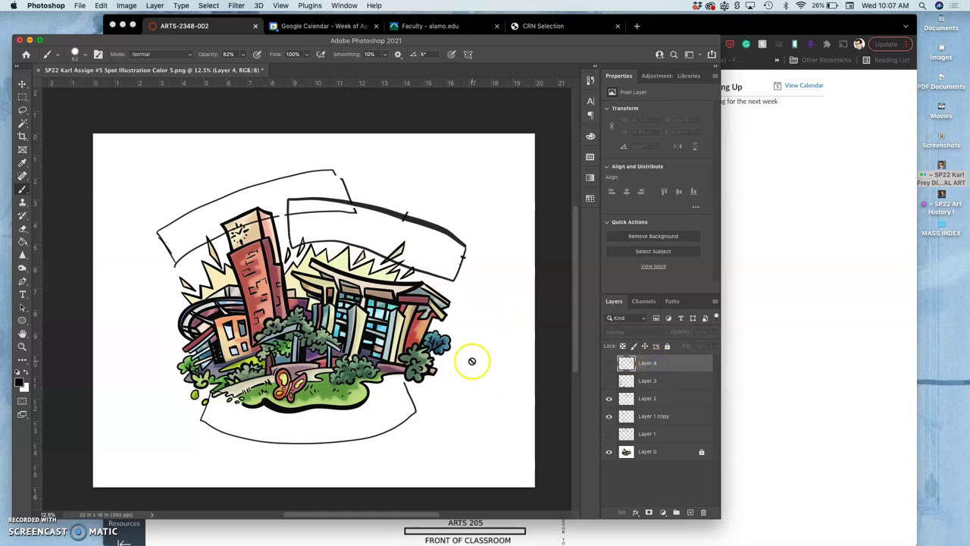
# Select Layer 2 and toggle Layer 2 and Layer 1 copy to check which banner each layer holds
pyautogui.click(646, 398)
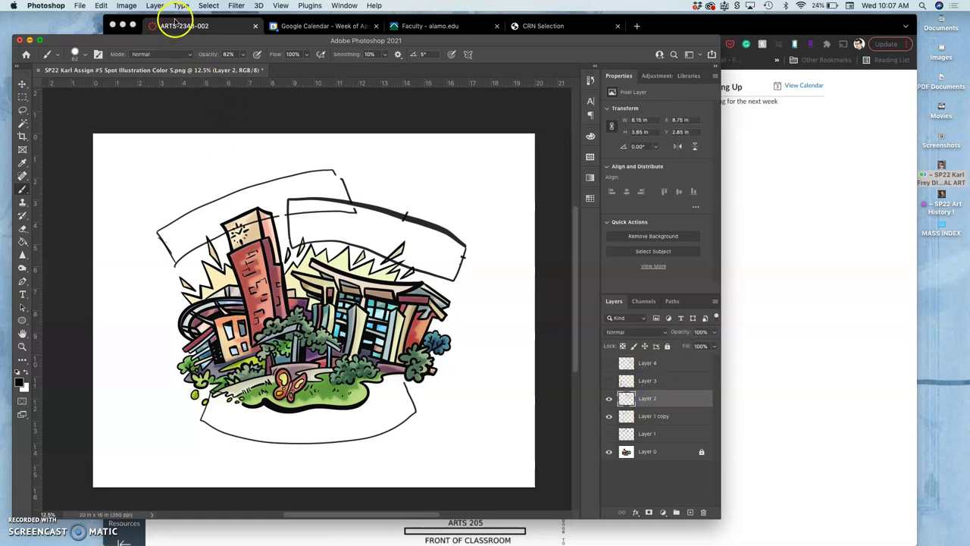
pyautogui.click(609, 400)
pyautogui.click(609, 400)
pyautogui.click(609, 416)
pyautogui.click(610, 416)
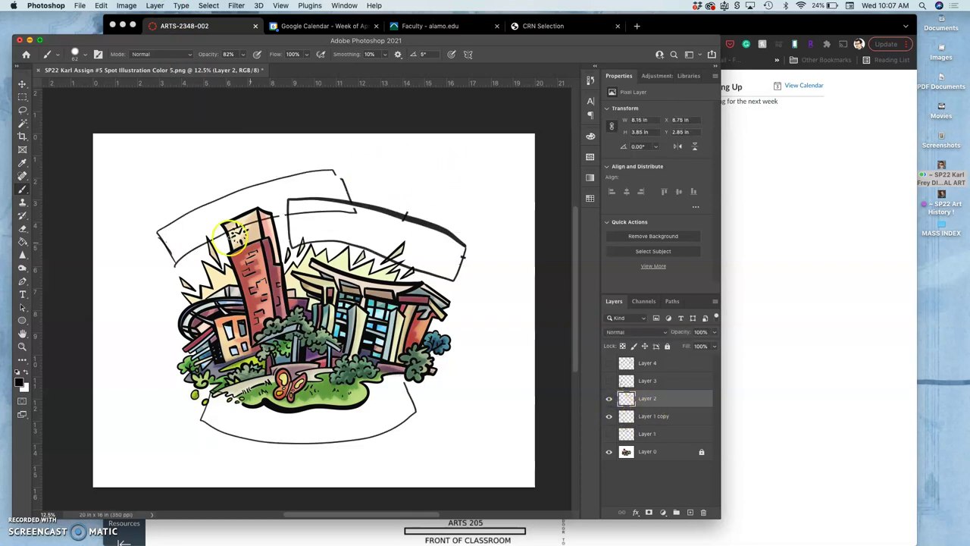
# On Layer 1 copy, lasso and delete the banner line that crosses the clock tower's top
pyautogui.click(25, 225)
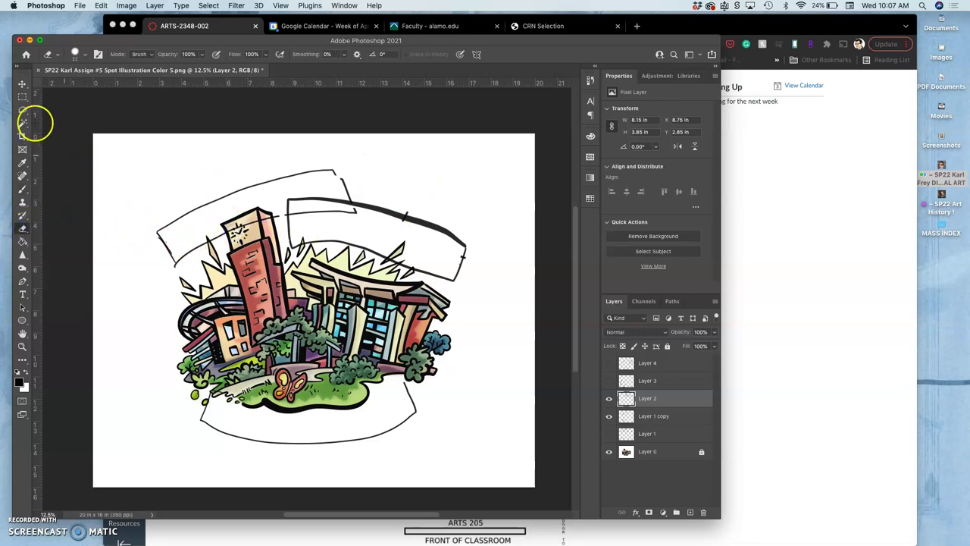
pyautogui.click(22, 110)
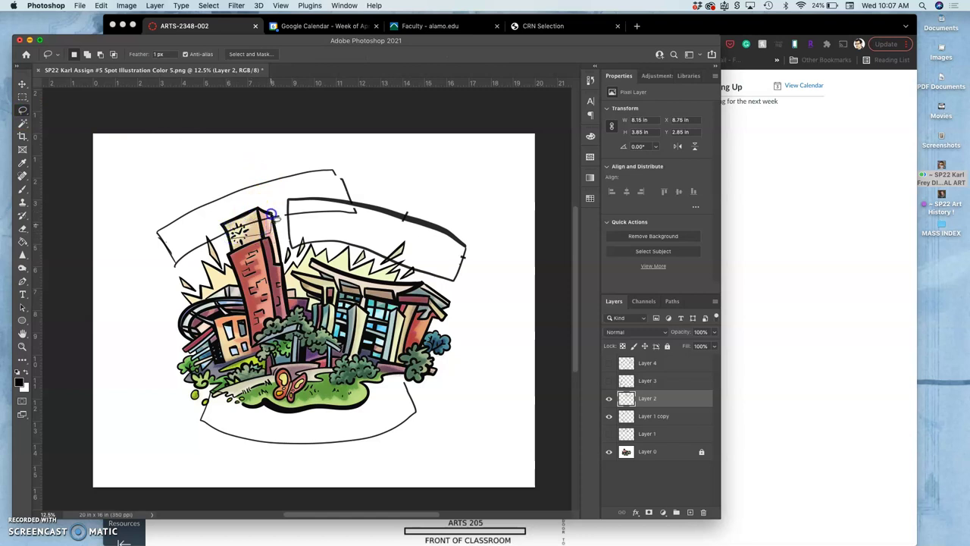
pyautogui.click(647, 415)
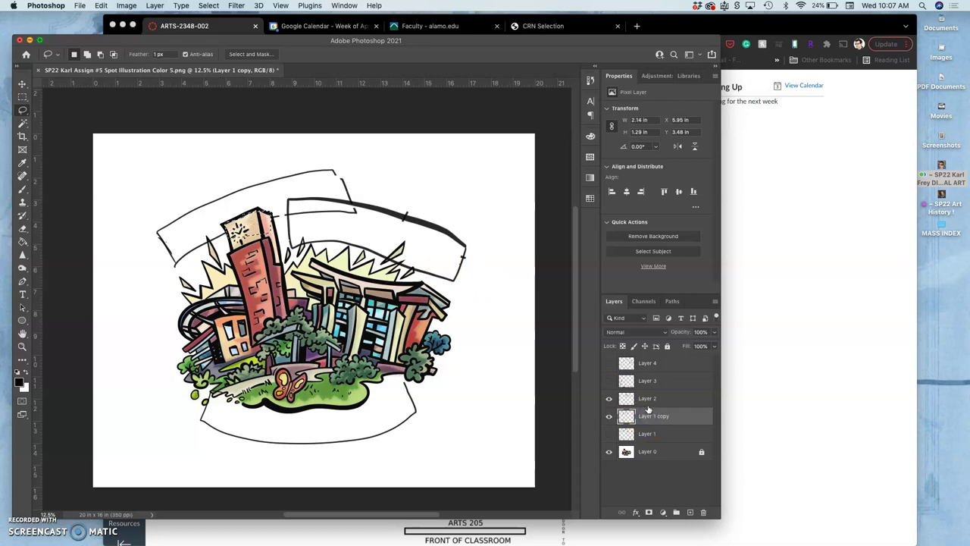
pyautogui.click(344, 220)
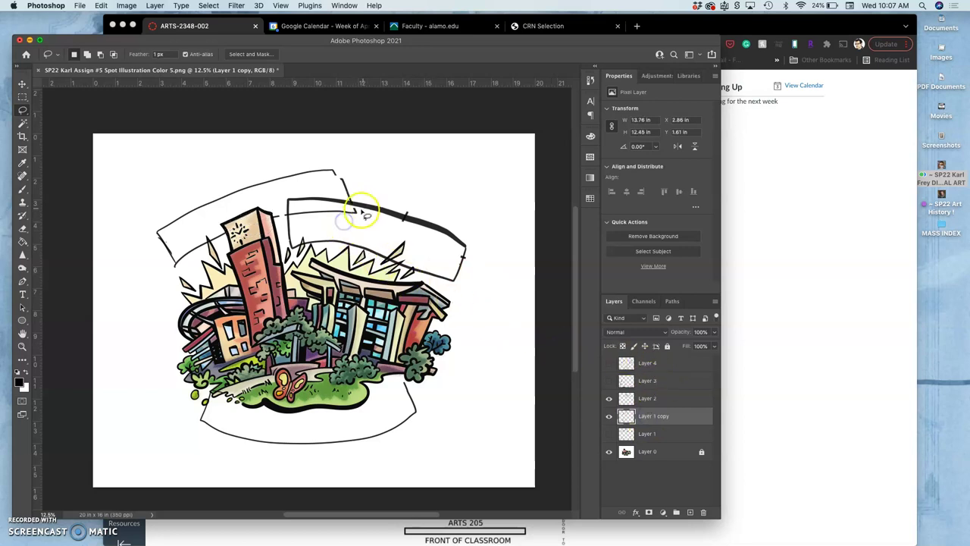
# Lasso and delete the left banner's lower line where it overlaps the inside of the right banner
pyautogui.click(307, 206)
pyautogui.moveTo(313, 194)
pyautogui.mouseDown()
pyautogui.moveTo(289, 216)
pyautogui.moveTo(361, 212)
pyautogui.moveTo(296, 210)
pyautogui.mouseUp()
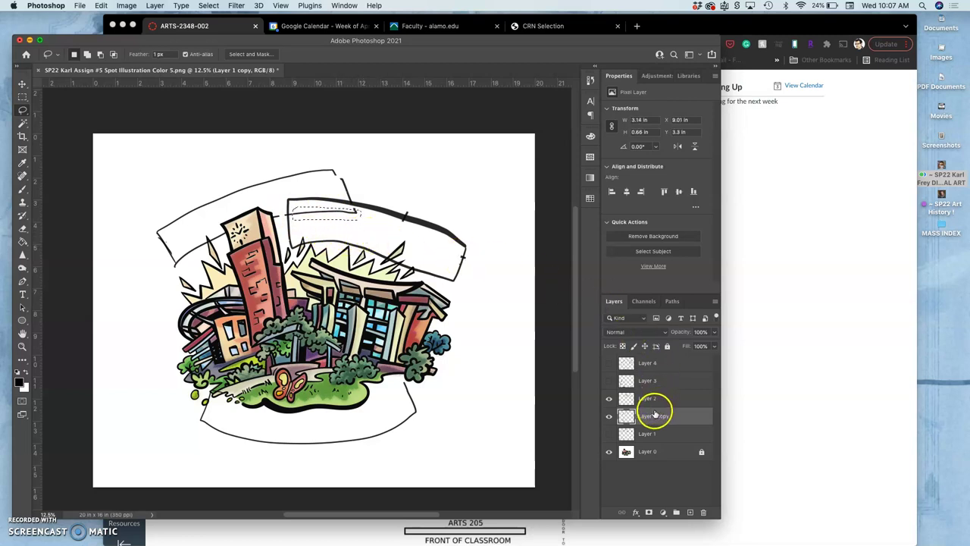
pyautogui.click(388, 230)
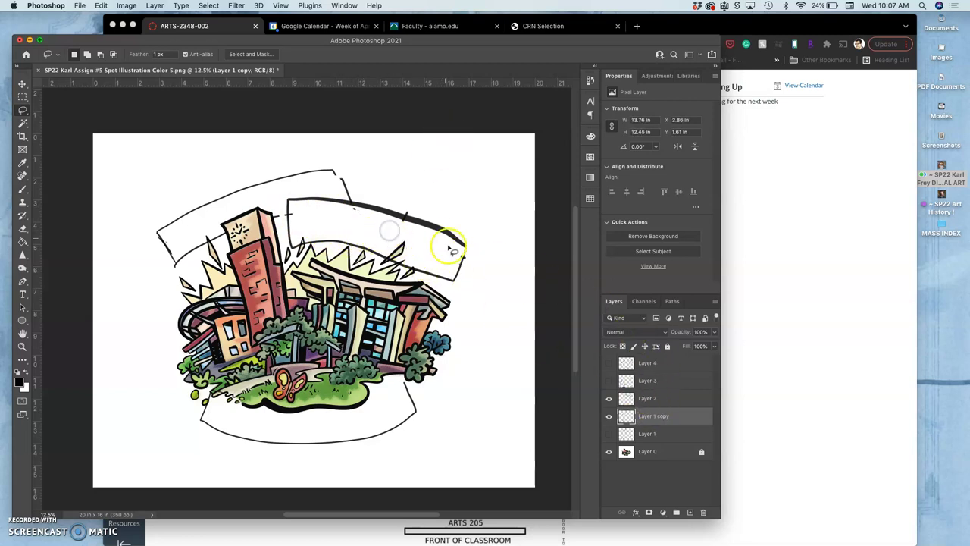
# Stamp all visible layers into a new merged layer above Layer 2 and check it by toggling its visibility
pyautogui.click(644, 398)
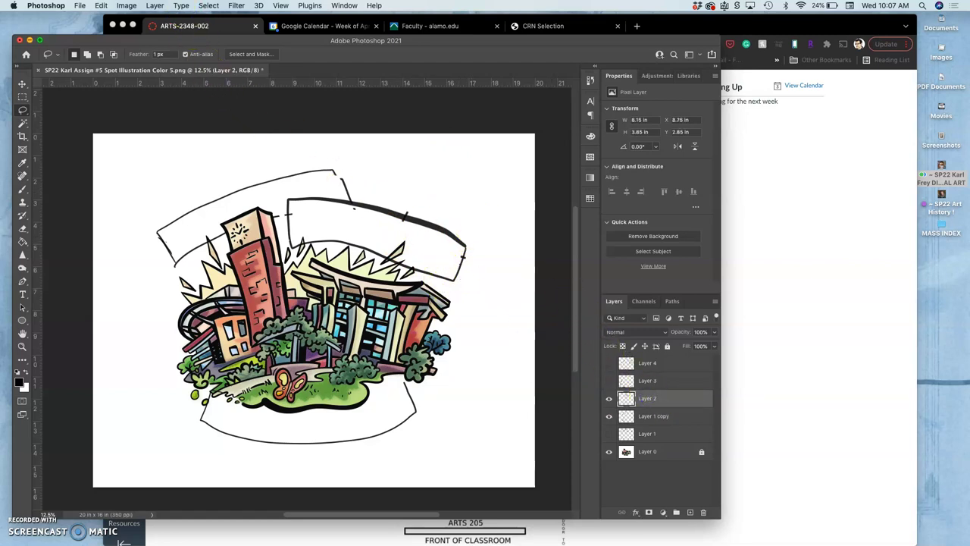
pyautogui.click(156, 5)
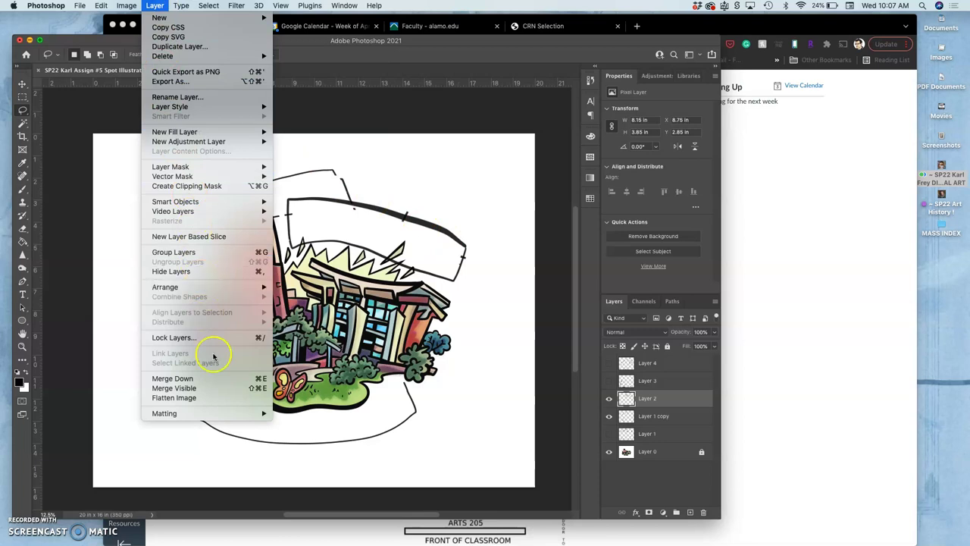
pyautogui.keyDown('alt'); pyautogui.click(205, 387); pyautogui.keyUp('alt')
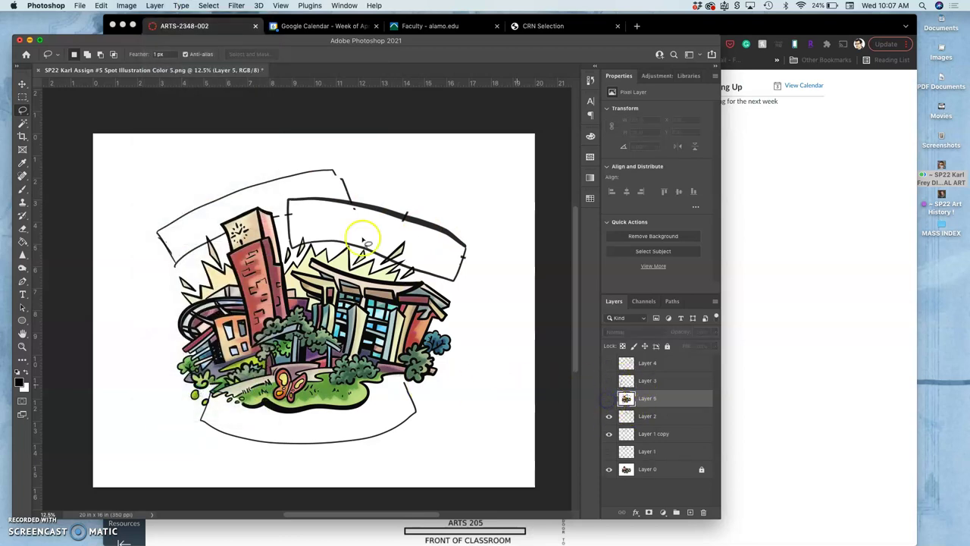
pyautogui.click(607, 398)
pyautogui.click(609, 398)
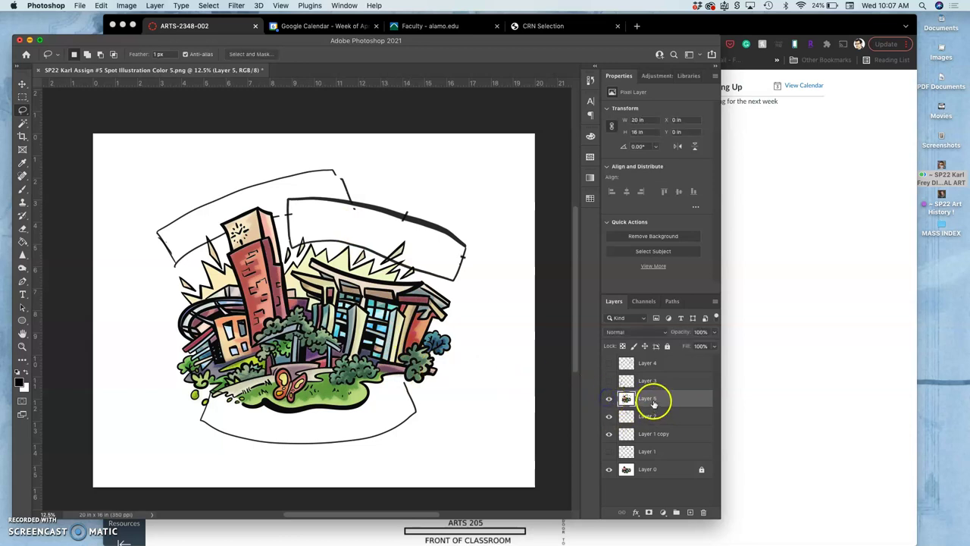
pyautogui.moveTo(648, 396); pyautogui.dragTo(651, 406)
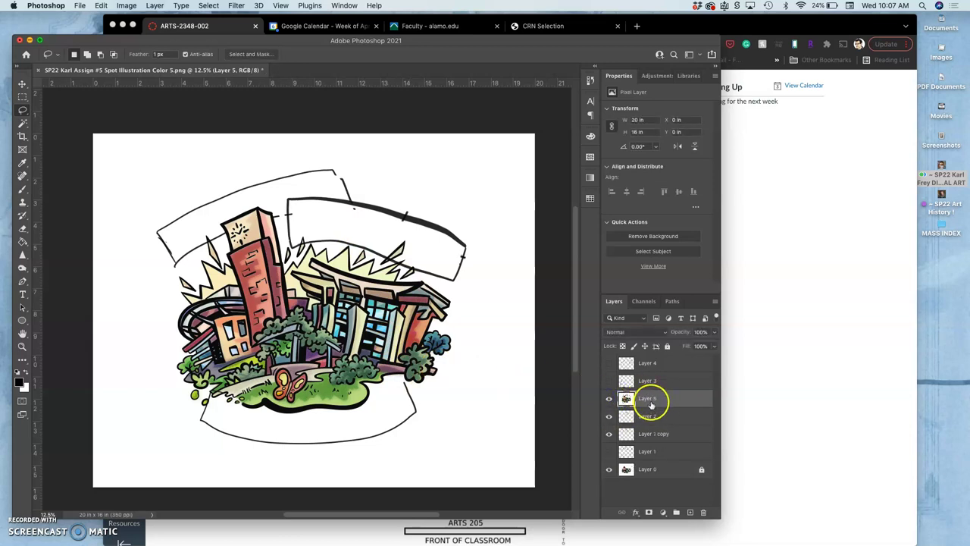
# Add a new layer and handwrite NORTHEAST with the Brush along the outside of the left banner's upper edge
pyautogui.click(690, 511)
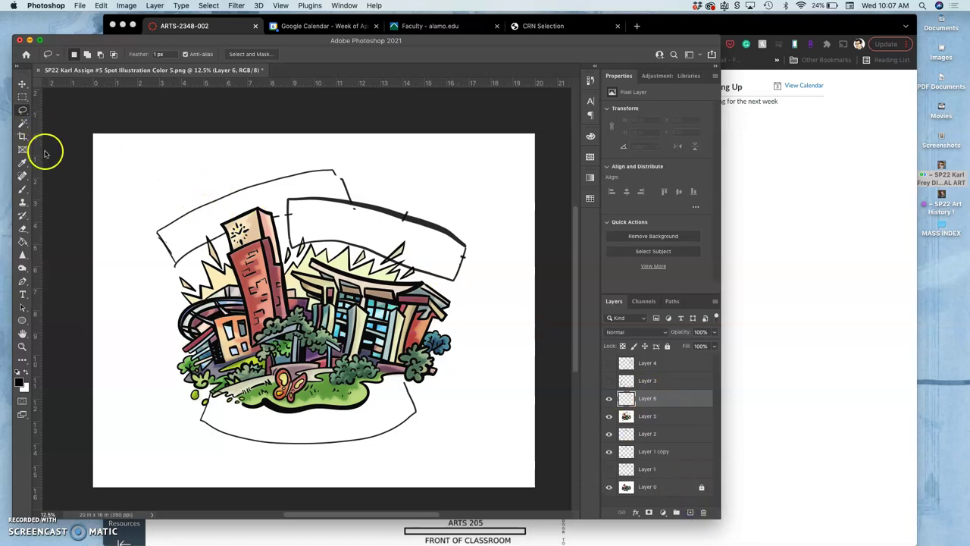
pyautogui.click(23, 191)
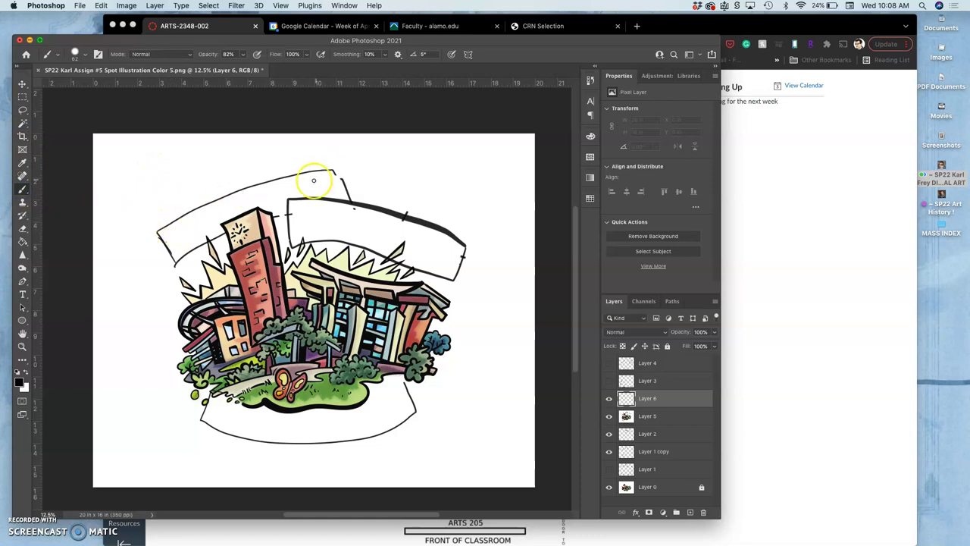
pyautogui.click(158, 223)
pyautogui.moveTo(159, 215); pyautogui.dragTo(274, 164)
pyautogui.moveTo(266, 166); pyautogui.dragTo(267, 179)
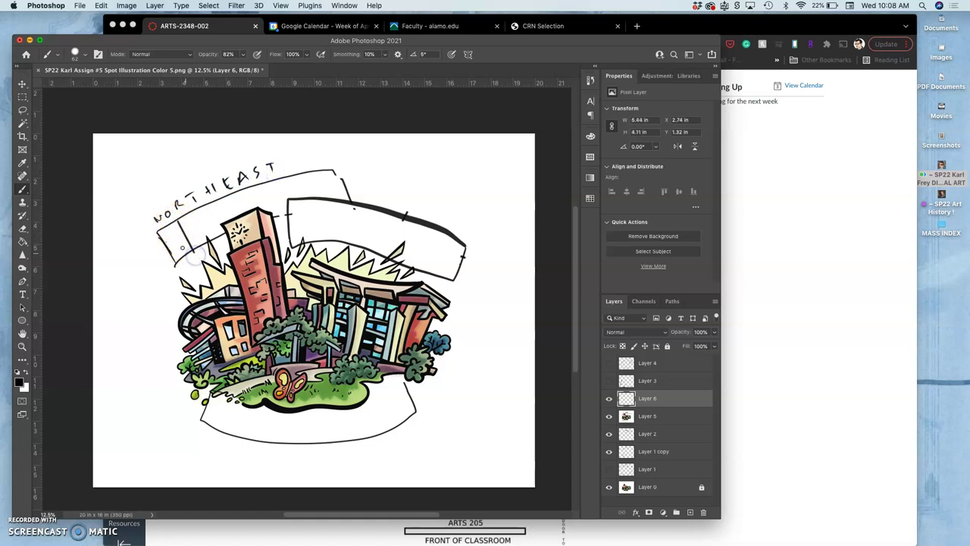
# Brush slanted divider lines across the left banner to split it into one cell per letter of NORTHEAST
pyautogui.click(194, 214)
pyautogui.moveTo(195, 213); pyautogui.dragTo(201, 244)
pyautogui.moveTo(214, 206); pyautogui.dragTo(225, 243)
pyautogui.moveTo(231, 195); pyautogui.dragTo(241, 224)
pyautogui.moveTo(255, 179); pyautogui.dragTo(264, 219)
pyautogui.click(267, 184)
pyautogui.moveTo(268, 183); pyautogui.dragTo(282, 220)
pyautogui.moveTo(291, 171); pyautogui.dragTo(297, 214)
pyautogui.moveTo(306, 172)
pyautogui.mouseDown()
pyautogui.moveTo(312, 198)
pyautogui.moveTo(326, 196)
pyautogui.mouseUp()
# Letter NORTHEAST inside the left banner, one brushed capital per cell
pyautogui.click(166, 239)
pyautogui.moveTo(162, 229)
pyautogui.mouseDown()
pyautogui.moveTo(167, 252)
pyautogui.moveTo(180, 249)
pyautogui.moveTo(183, 226)
pyautogui.moveTo(222, 252)
pyautogui.mouseUp()
pyautogui.moveTo(232, 207)
pyautogui.mouseDown()
pyautogui.moveTo(233, 236)
pyautogui.moveTo(241, 205)
pyautogui.moveTo(251, 219)
pyautogui.moveTo(264, 219)
pyautogui.moveTo(262, 205)
pyautogui.mouseUp()
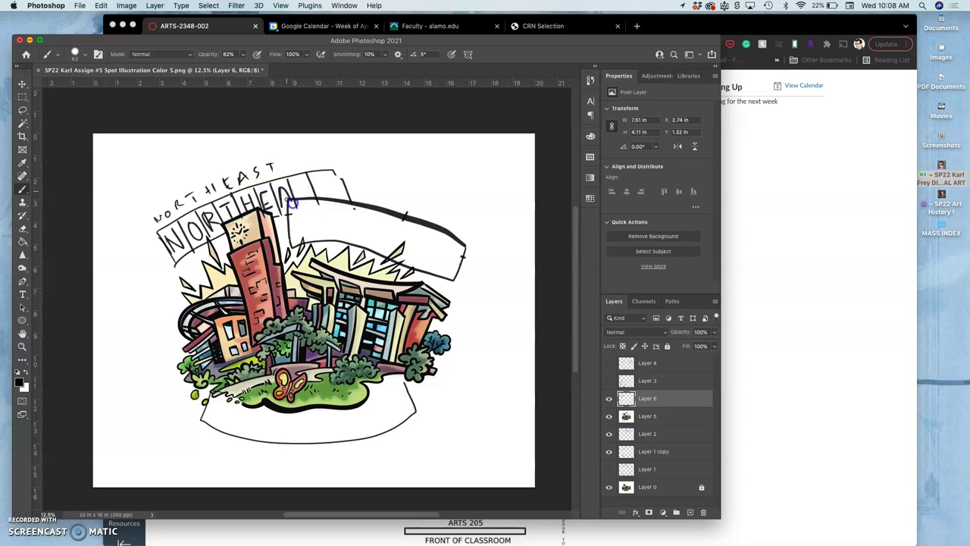
pyautogui.moveTo(318, 180); pyautogui.dragTo(319, 203)
pyautogui.click(299, 222)
pyautogui.click(318, 149)
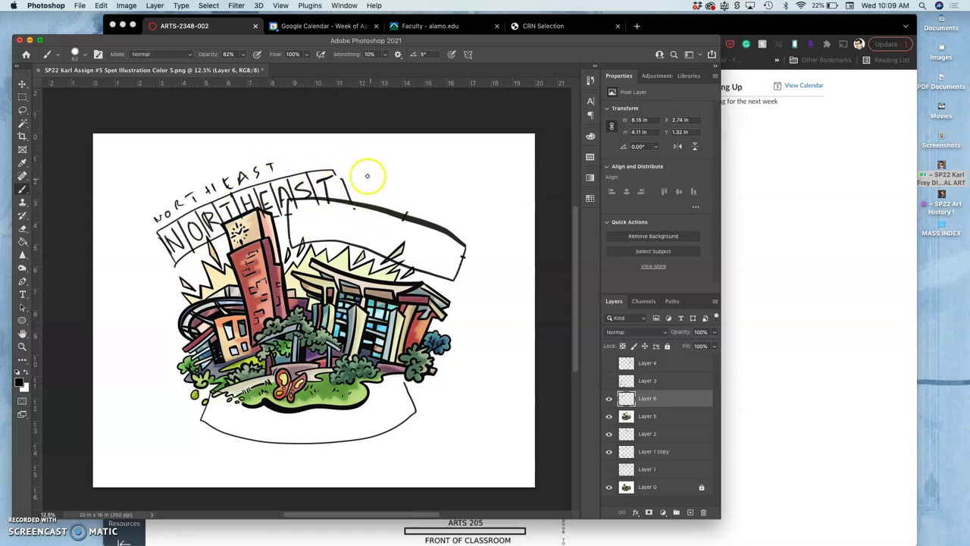
# Handwrite LAKEVIEW above the right banner and brush a large, bold L at the start inside it
pyautogui.moveTo(365, 189); pyautogui.dragTo(370, 200)
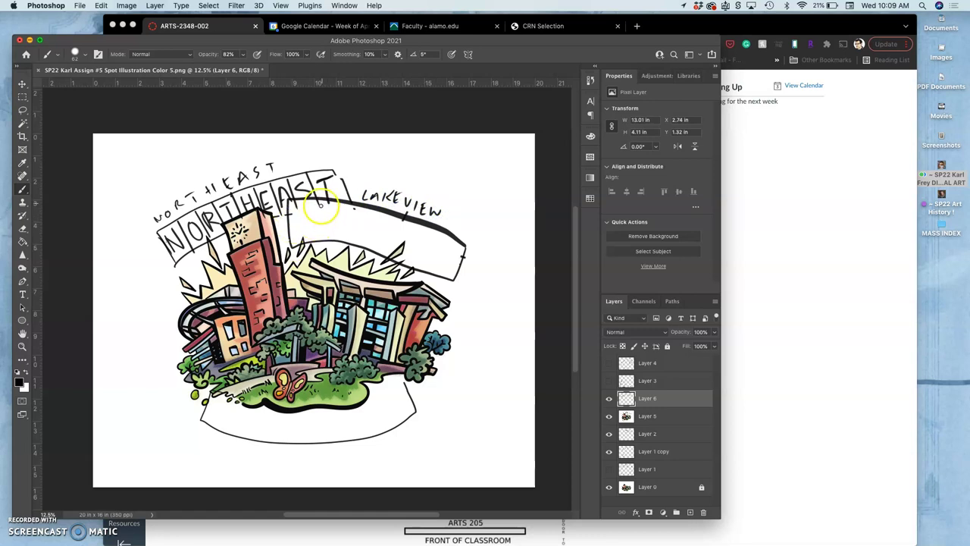
pyautogui.moveTo(321, 203); pyautogui.dragTo(313, 205)
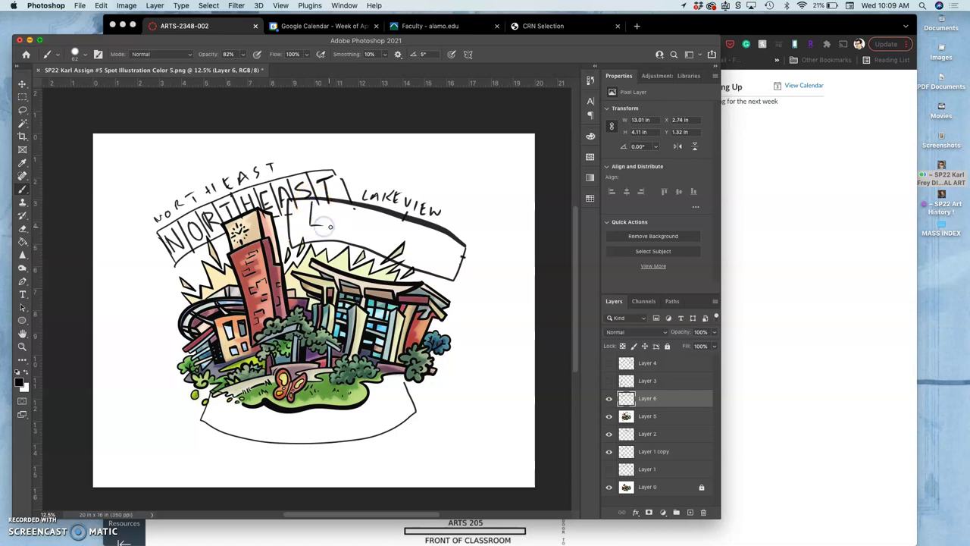
pyautogui.moveTo(294, 203); pyautogui.dragTo(297, 212)
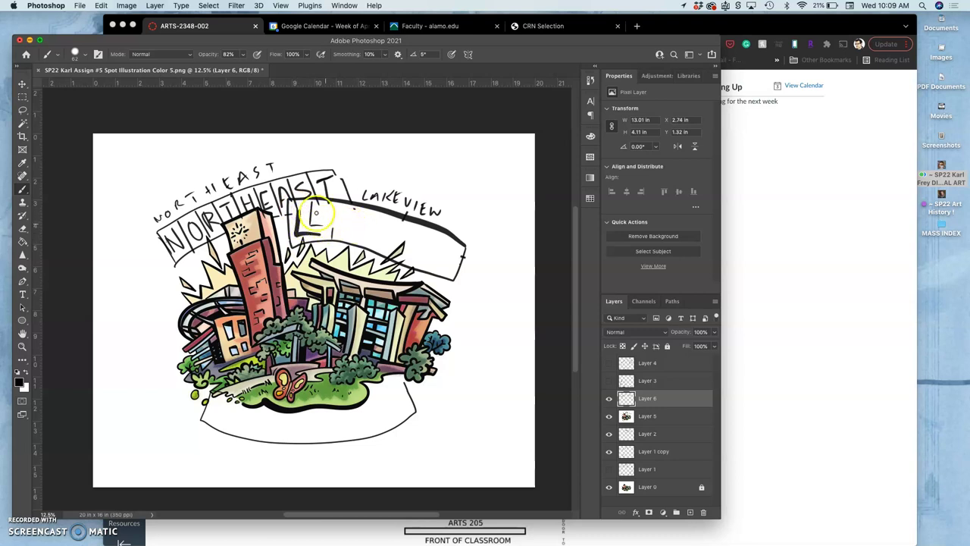
pyautogui.moveTo(299, 224); pyautogui.dragTo(299, 208)
# Divide the right banner into cells lettered to complete LAKEVIEW, and handwrite COLLEGE below the bottom banner
pyautogui.click(331, 216)
pyautogui.moveTo(335, 229)
pyautogui.mouseDown()
pyautogui.moveTo(323, 230)
pyautogui.moveTo(352, 211)
pyautogui.moveTo(355, 235)
pyautogui.moveTo(408, 254)
pyautogui.mouseUp()
pyautogui.moveTo(422, 216)
pyautogui.mouseDown()
pyautogui.moveTo(420, 258)
pyautogui.moveTo(438, 267)
pyautogui.mouseUp()
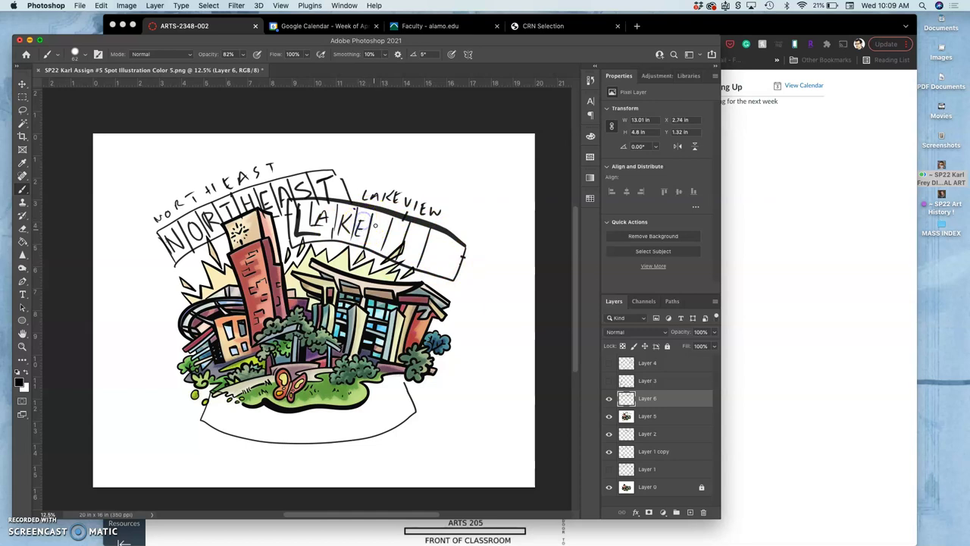
pyautogui.moveTo(404, 221)
pyautogui.mouseDown()
pyautogui.moveTo(402, 258)
pyautogui.moveTo(419, 255)
pyautogui.mouseUp()
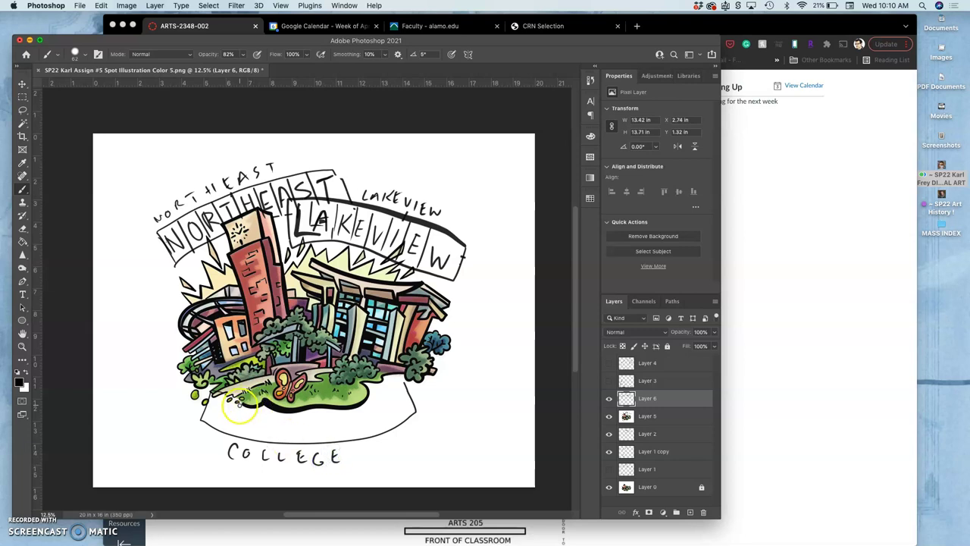
# Brush divider lines across the bottom banner and letter COLLEGE inside it, one capital per cell
pyautogui.moveTo(237, 410)
pyautogui.mouseDown()
pyautogui.moveTo(233, 432)
pyautogui.moveTo(292, 438)
pyautogui.mouseUp()
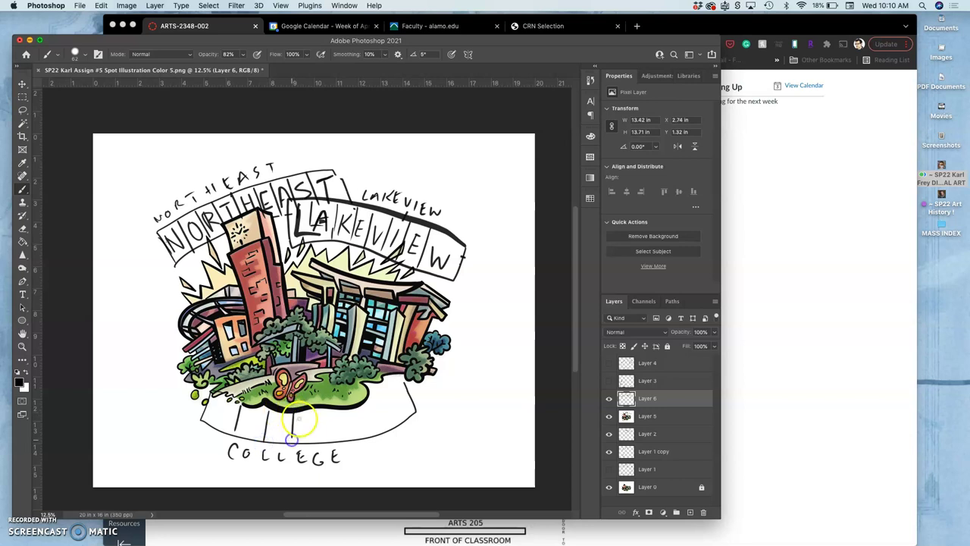
pyautogui.moveTo(323, 409); pyautogui.dragTo(325, 434)
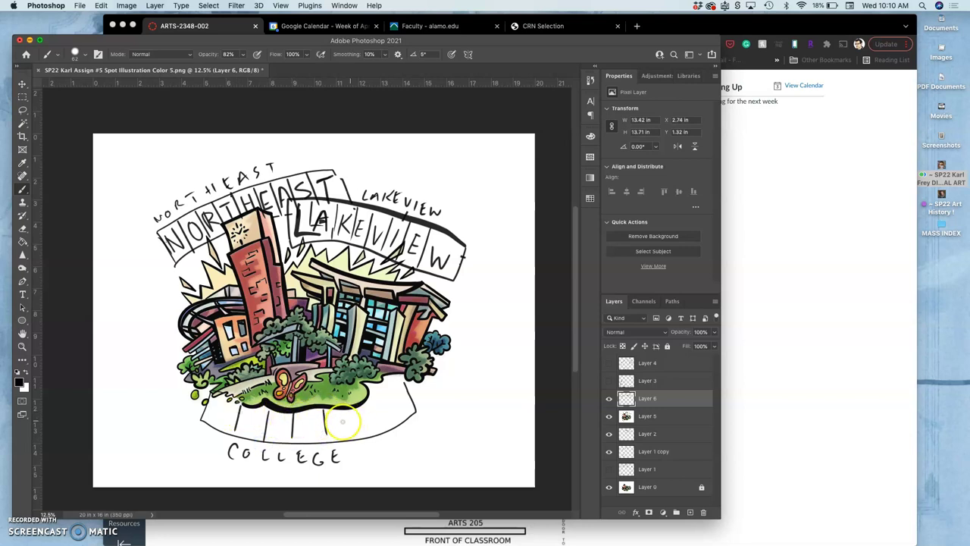
pyautogui.moveTo(383, 403); pyautogui.dragTo(386, 436)
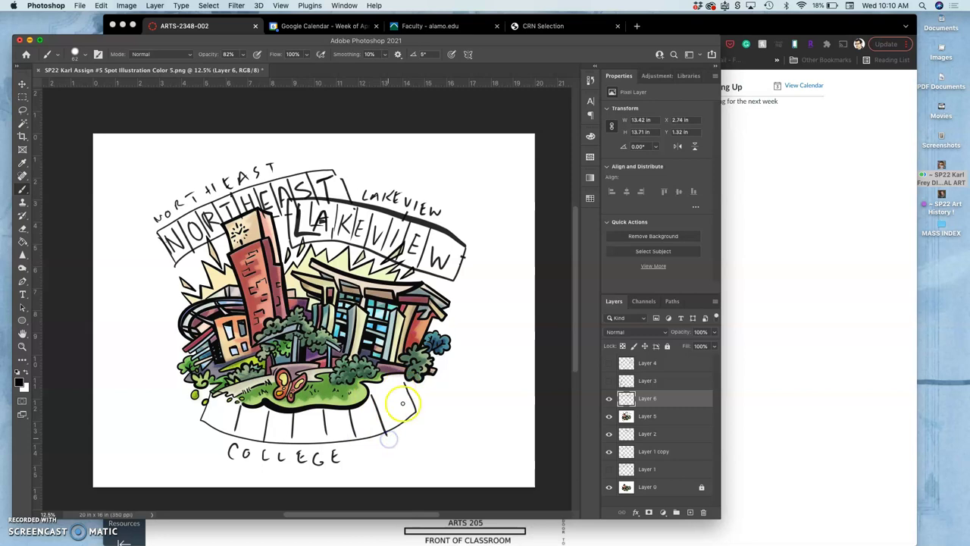
pyautogui.moveTo(225, 406)
pyautogui.mouseDown()
pyautogui.moveTo(225, 425)
pyautogui.moveTo(251, 412)
pyautogui.mouseUp()
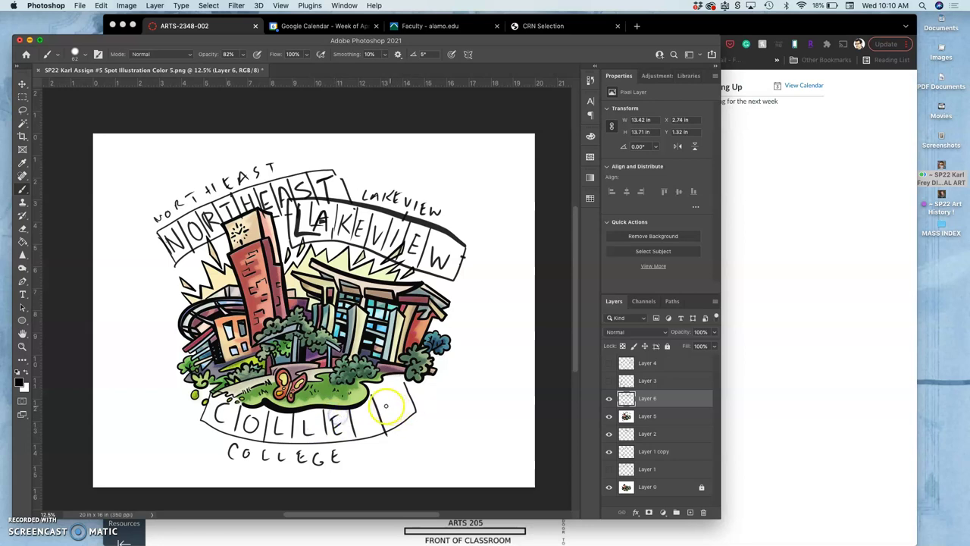
pyautogui.moveTo(371, 419); pyautogui.dragTo(375, 417)
pyautogui.moveTo(386, 400); pyautogui.dragTo(391, 429)
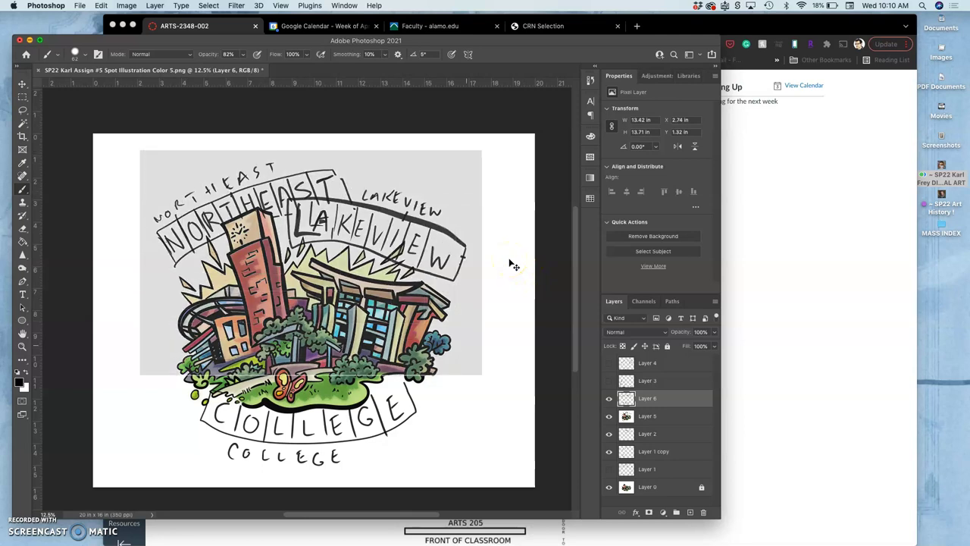
# Capture a screenshot of the canvas area containing the illustration and its three lettered banners
pyautogui.moveTo(476, 471); pyautogui.dragTo(481, 476)
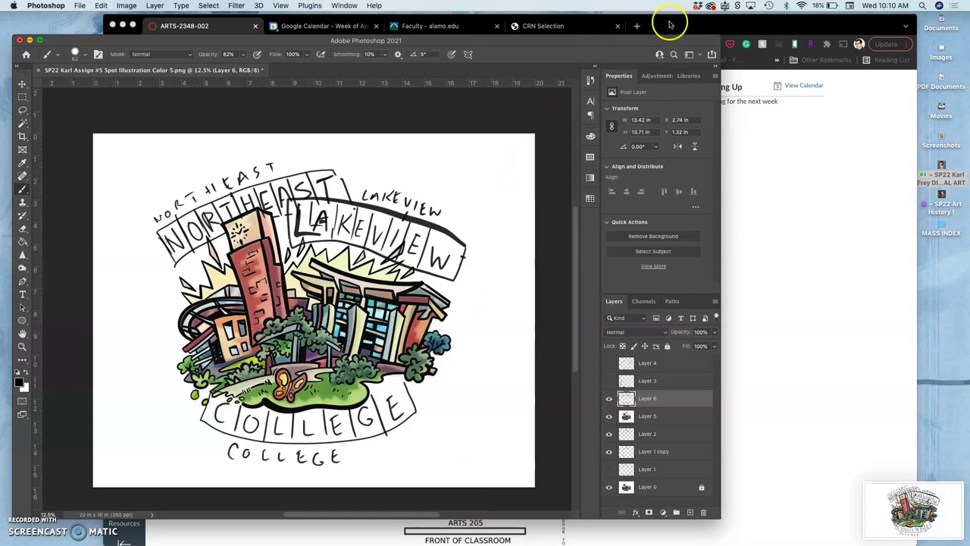
# Switch to Chrome and open the Unit 12 Type Design module from the ARTS-2348-002 course's Unit Modules page
pyautogui.click(670, 26)
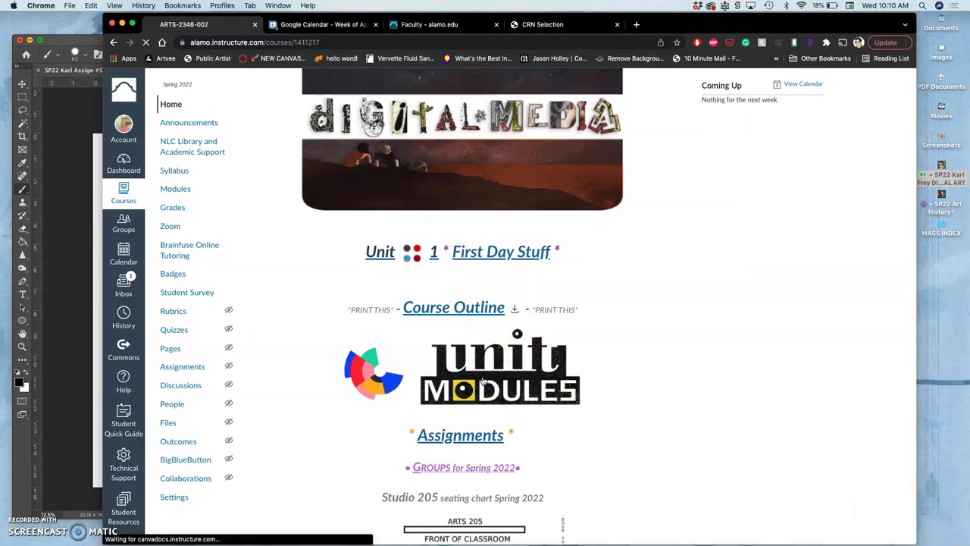
pyautogui.click(501, 354)
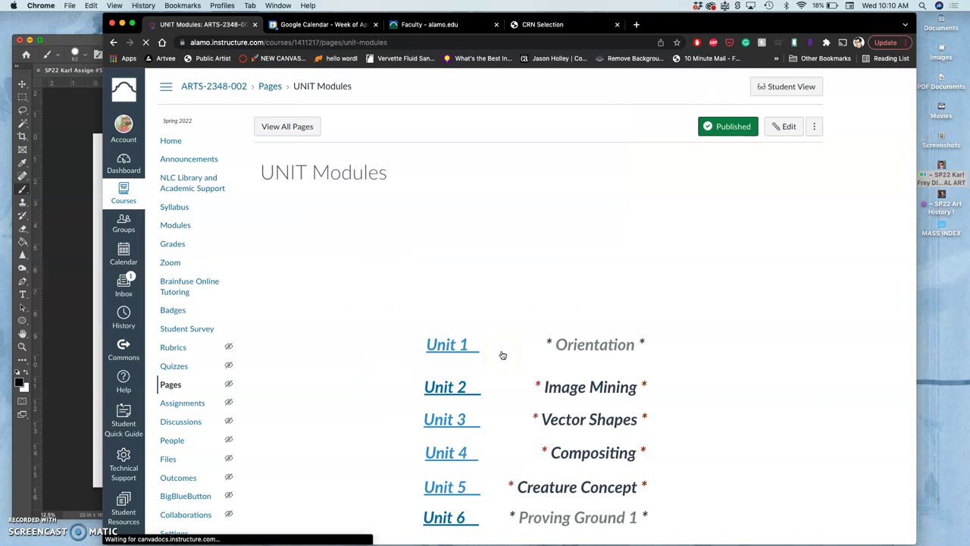
pyautogui.scroll(-10, 534, 380)
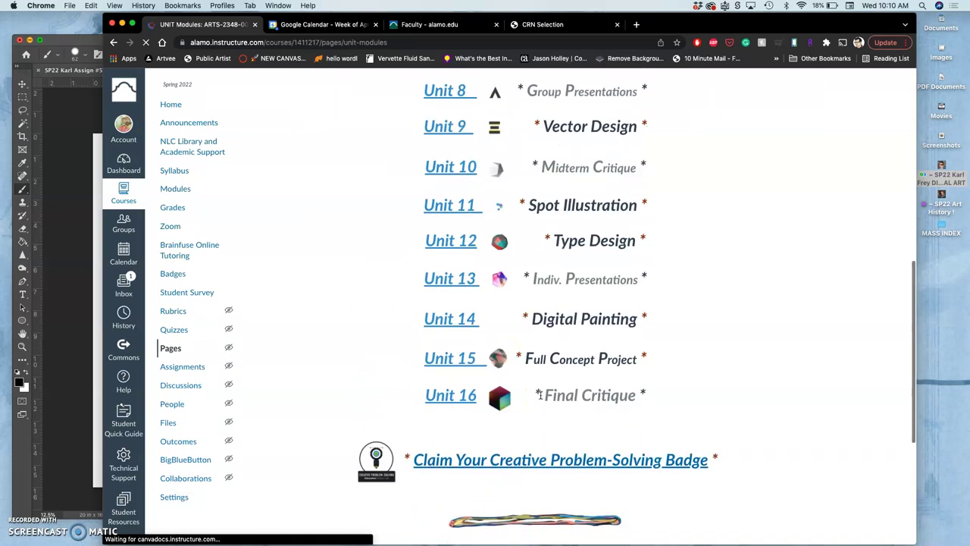
pyautogui.scroll(1, 561, 303)
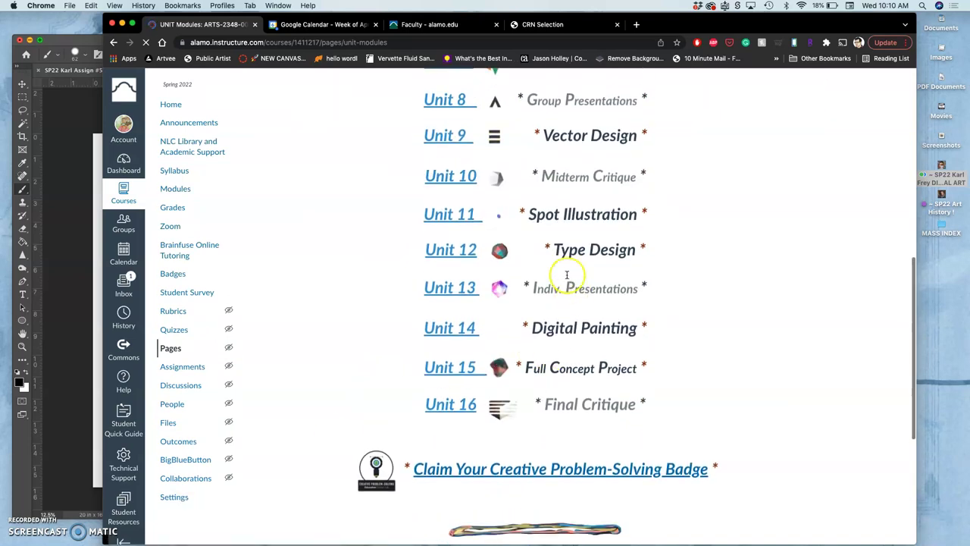
pyautogui.click(457, 267)
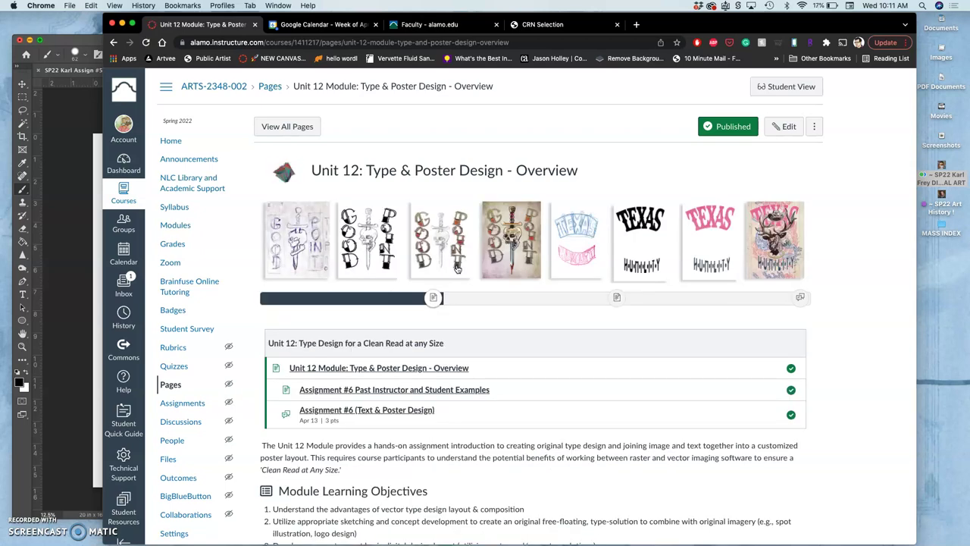
# Review the Unit 12 Type & Poster Design overview, including its example images, learning objectives and module tasks
pyautogui.scroll(-5, 526, 313)
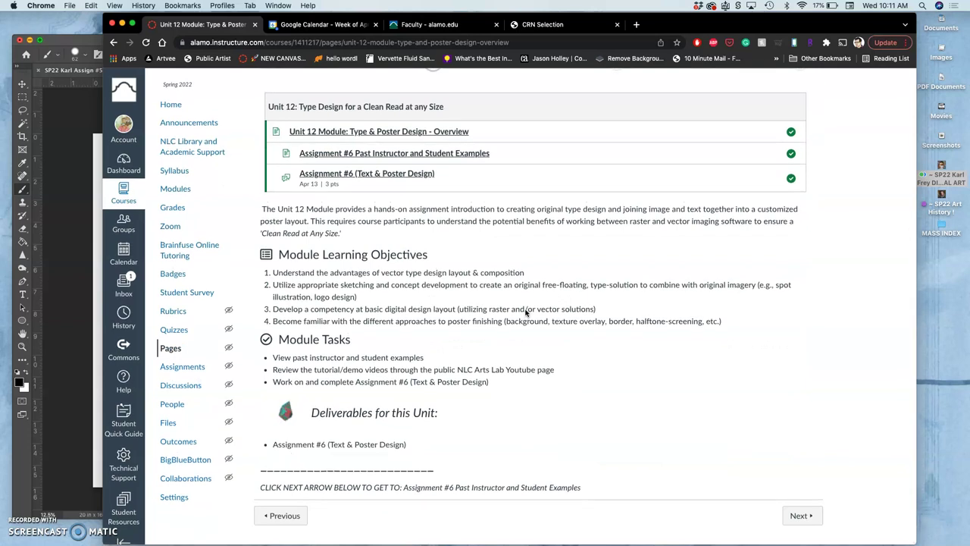
pyautogui.scroll(5, 526, 313)
pyautogui.scroll(-3, 525, 313)
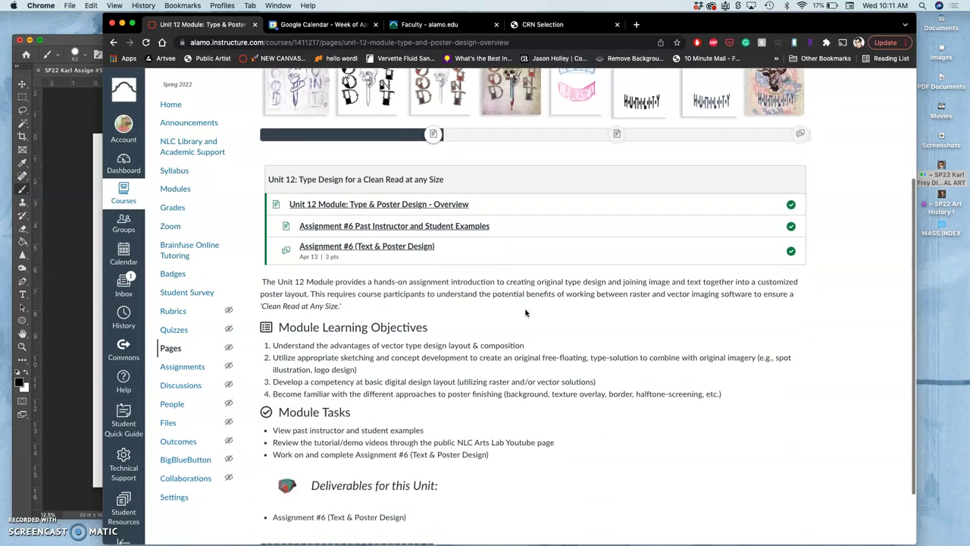
pyautogui.scroll(2, 525, 313)
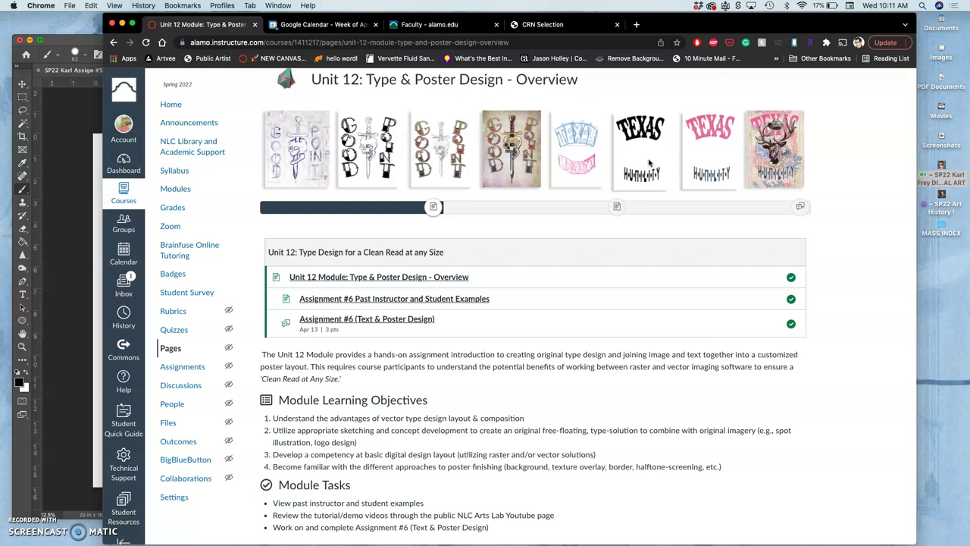
# Open Assignment #6 Past Instructor and Student Examples and examine the progressions from type blocking sketch to final poster
pyautogui.scroll(-4, 649, 163)
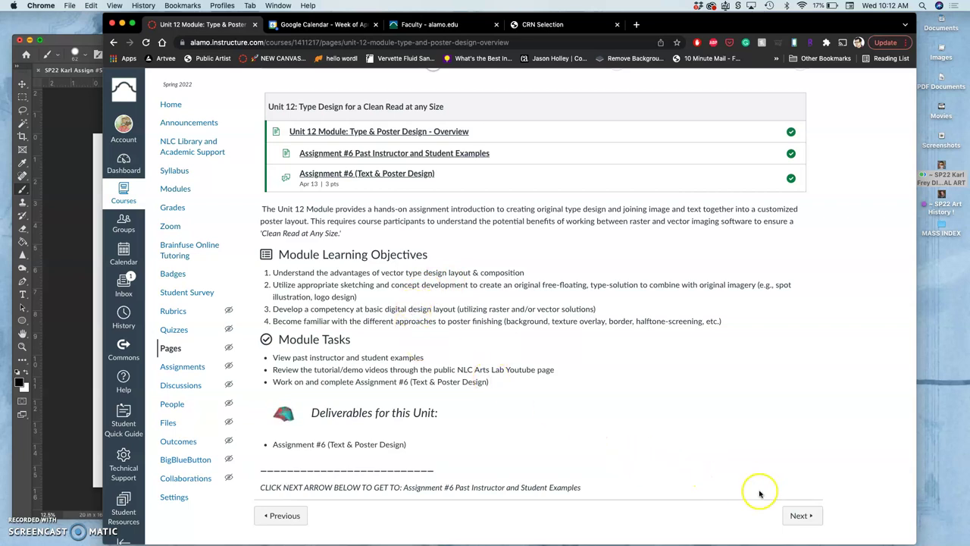
pyautogui.click(805, 518)
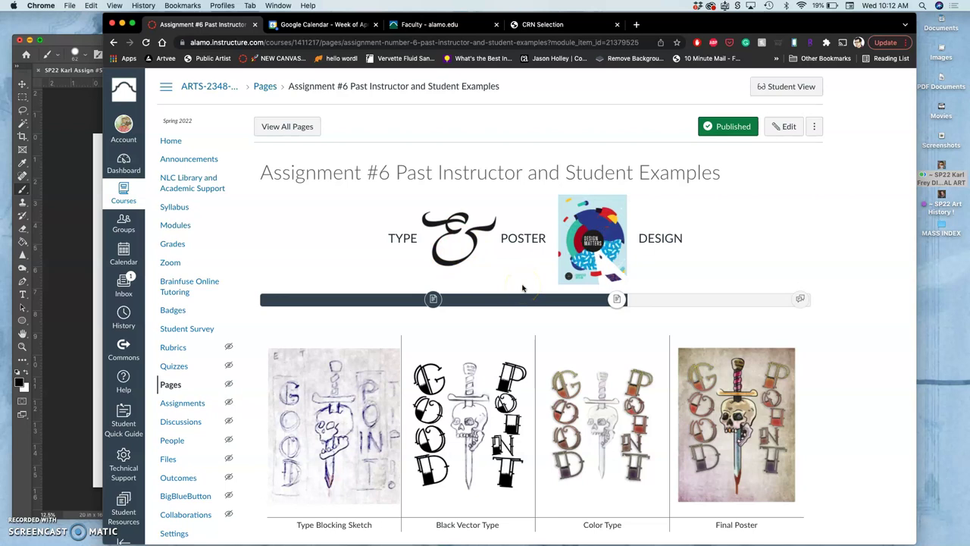
pyautogui.click(578, 266)
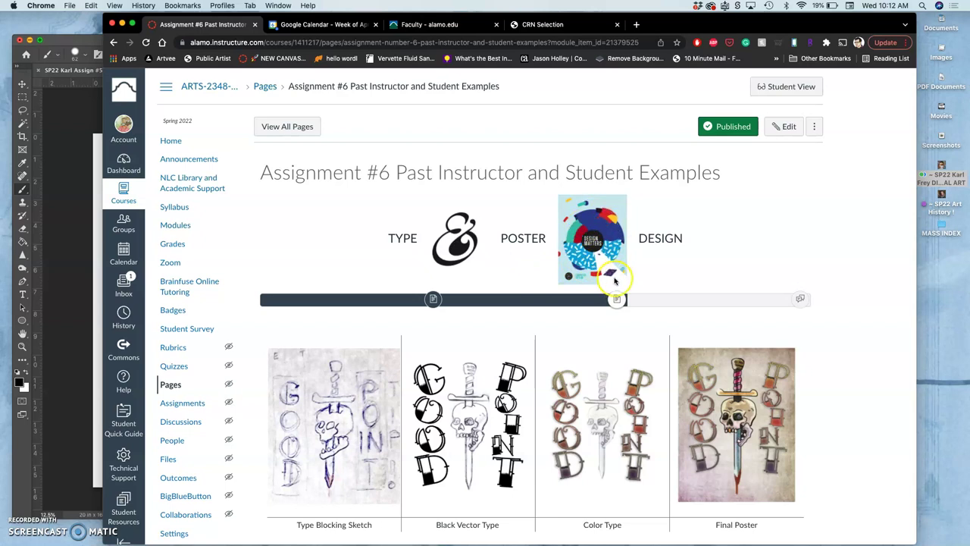
pyautogui.scroll(-5, 616, 280)
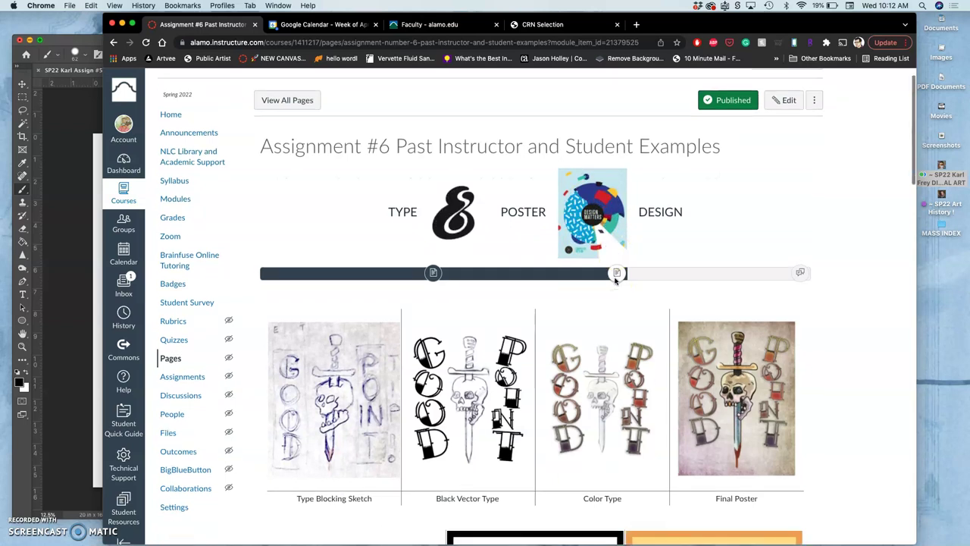
pyautogui.scroll(-2, 616, 281)
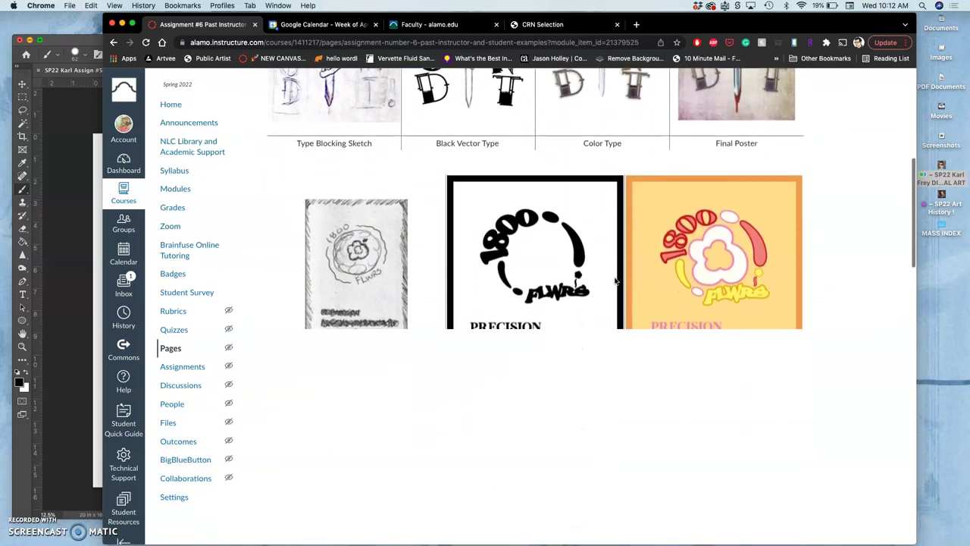
pyautogui.scroll(-4, 616, 280)
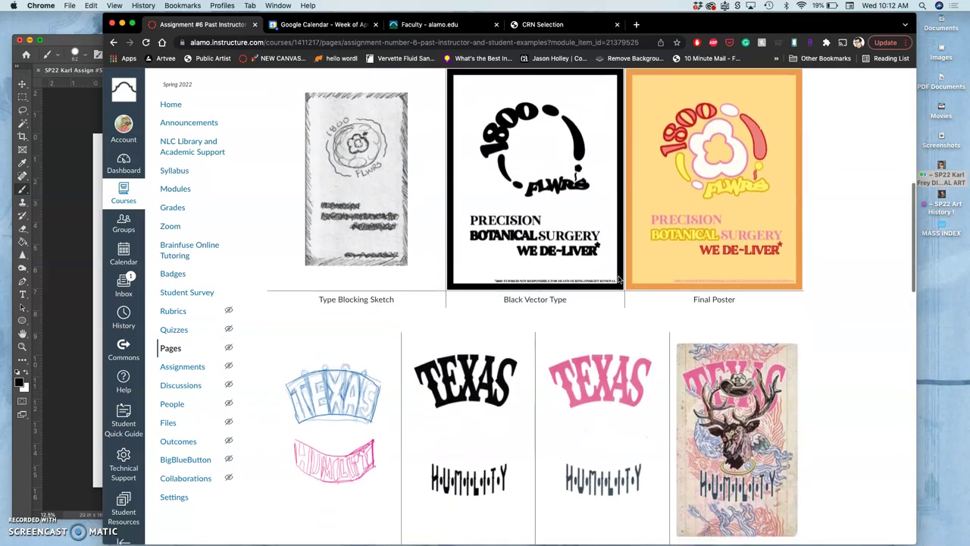
pyautogui.scroll(-4, 618, 281)
pyautogui.scroll(-5, 618, 281)
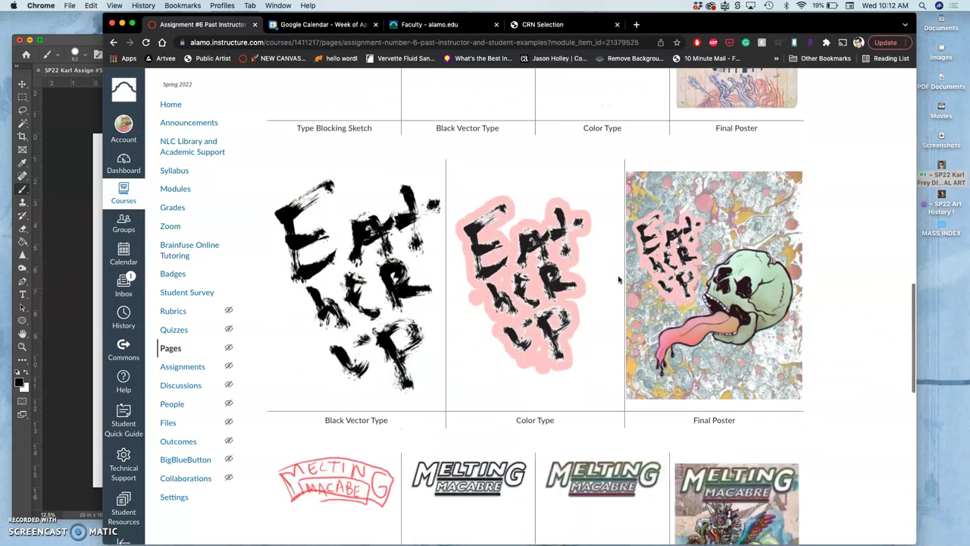
pyautogui.scroll(-5, 619, 280)
pyautogui.scroll(-3, 618, 280)
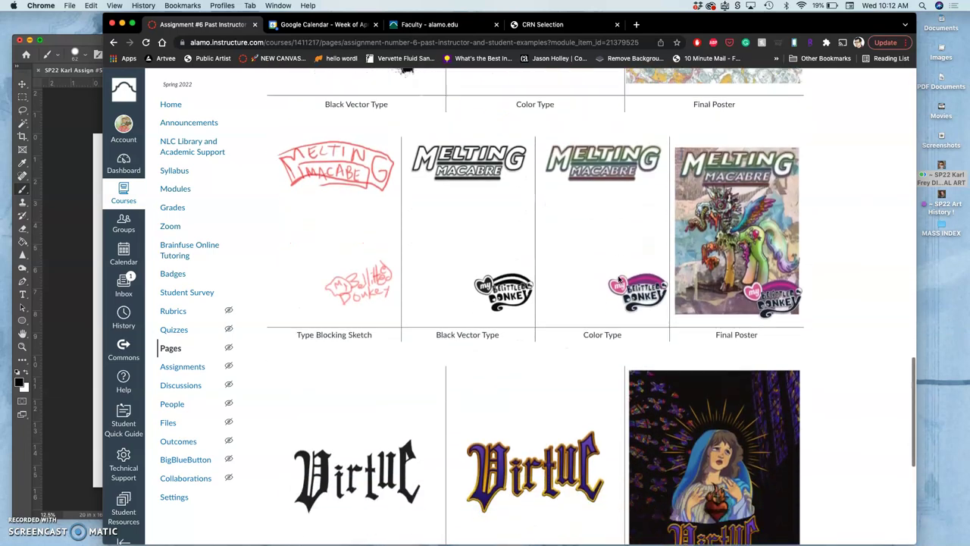
pyautogui.scroll(4, 619, 280)
pyautogui.scroll(3, 618, 280)
pyautogui.scroll(-9, 619, 281)
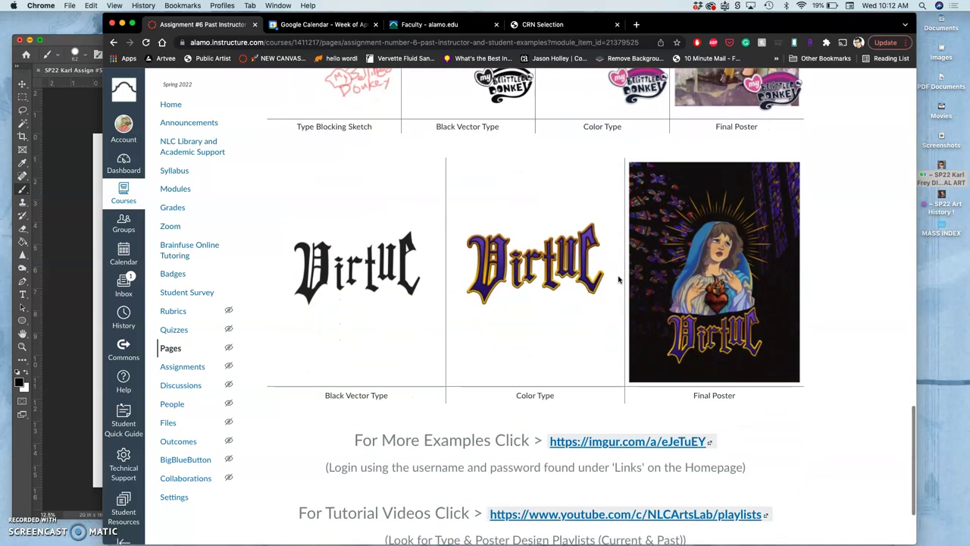
# Continue to Assignment #6 (Text & Poster Design) and read its description, text blocking, type design, poster inspiration and scoring rubric sections
pyautogui.scroll(-4, 618, 281)
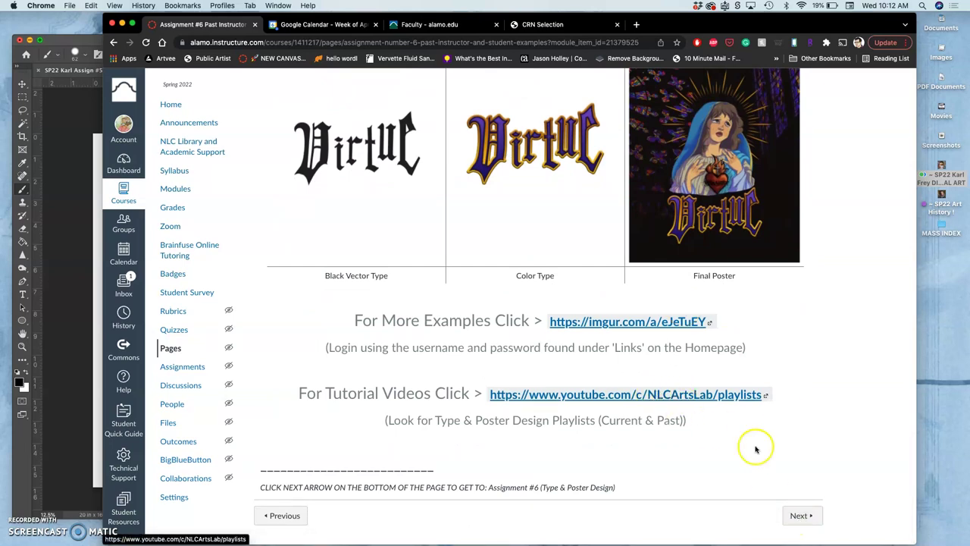
pyautogui.click(797, 514)
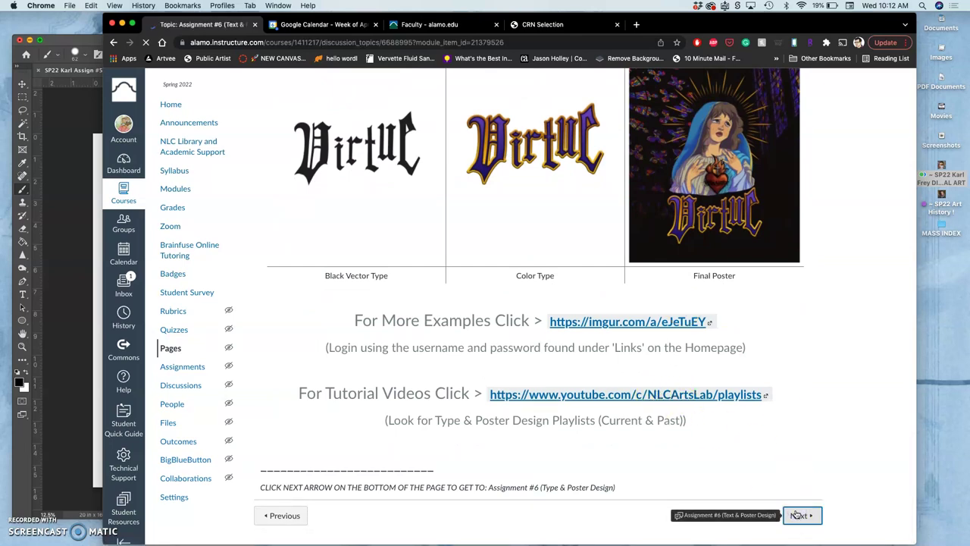
pyautogui.click(739, 424)
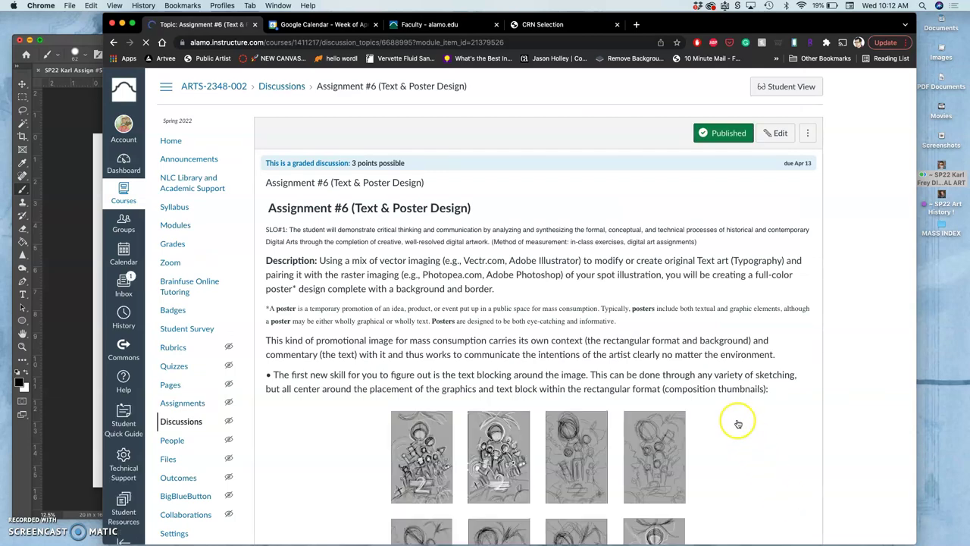
pyautogui.scroll(-15, 739, 424)
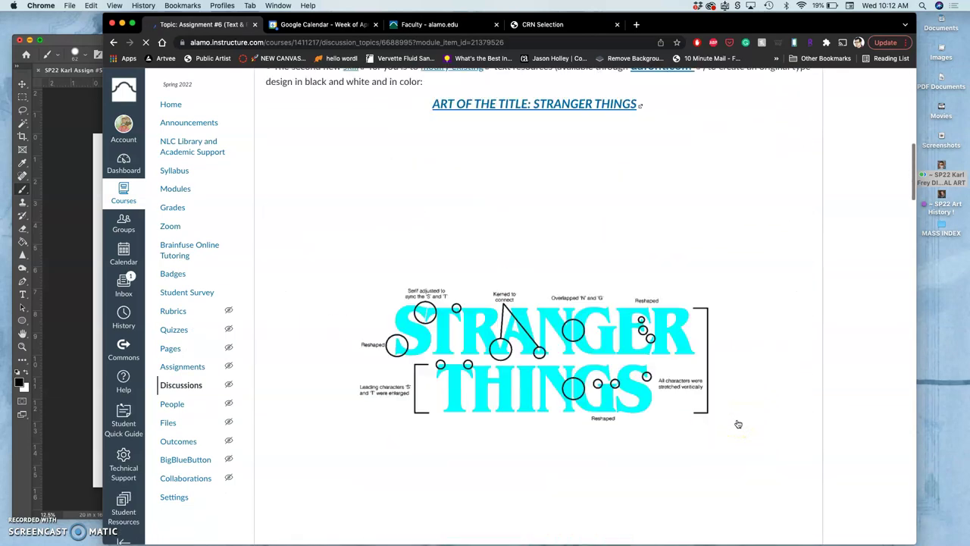
pyautogui.scroll(15, 738, 424)
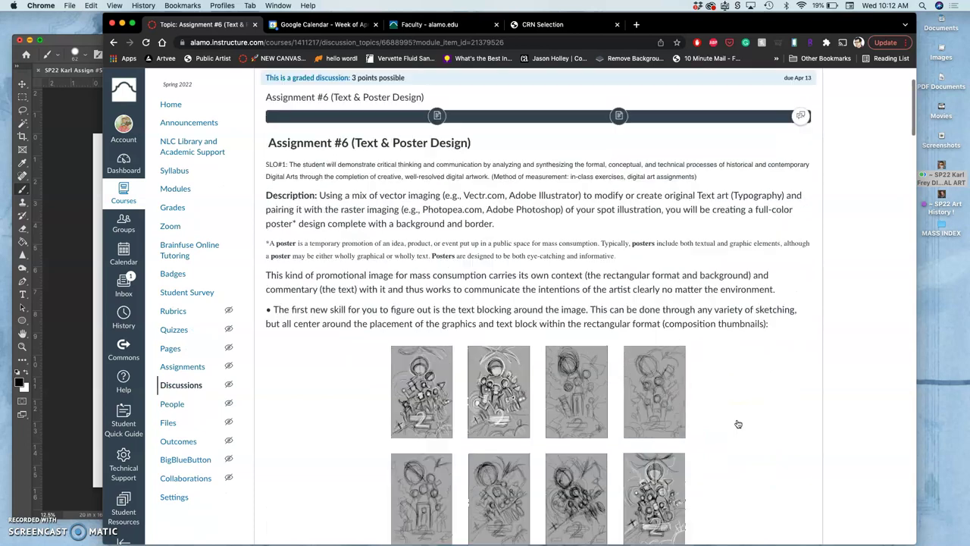
pyautogui.scroll(-8, 736, 390)
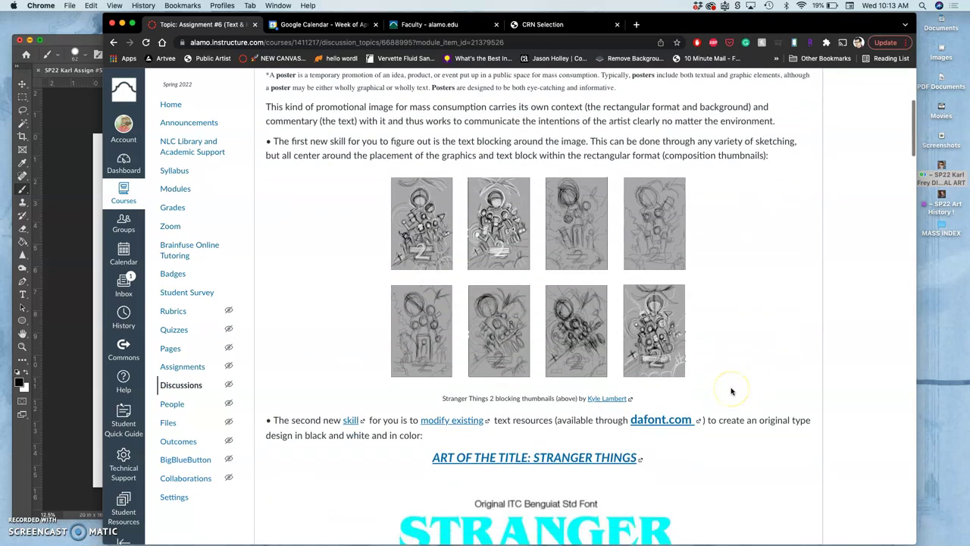
pyautogui.scroll(-6, 732, 391)
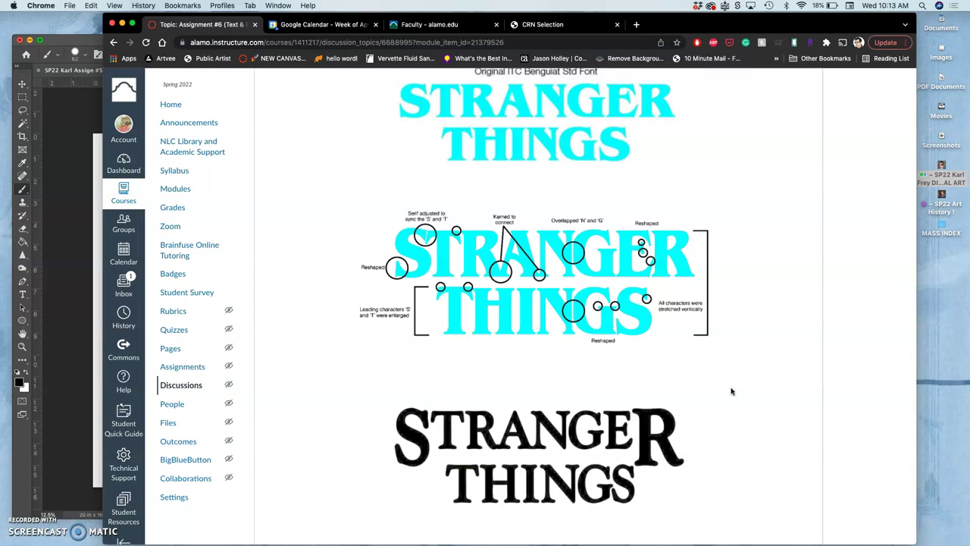
pyautogui.scroll(-12, 731, 391)
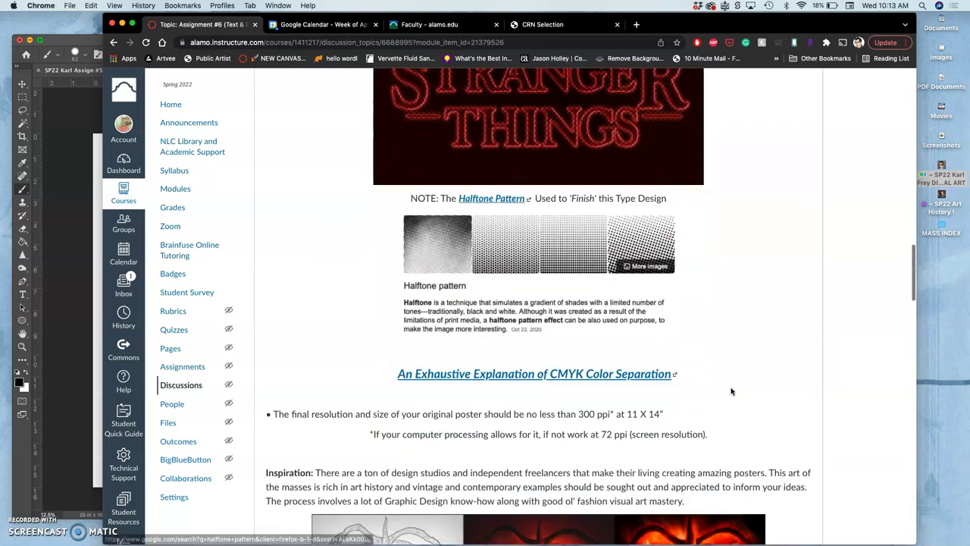
pyautogui.scroll(-15, 732, 391)
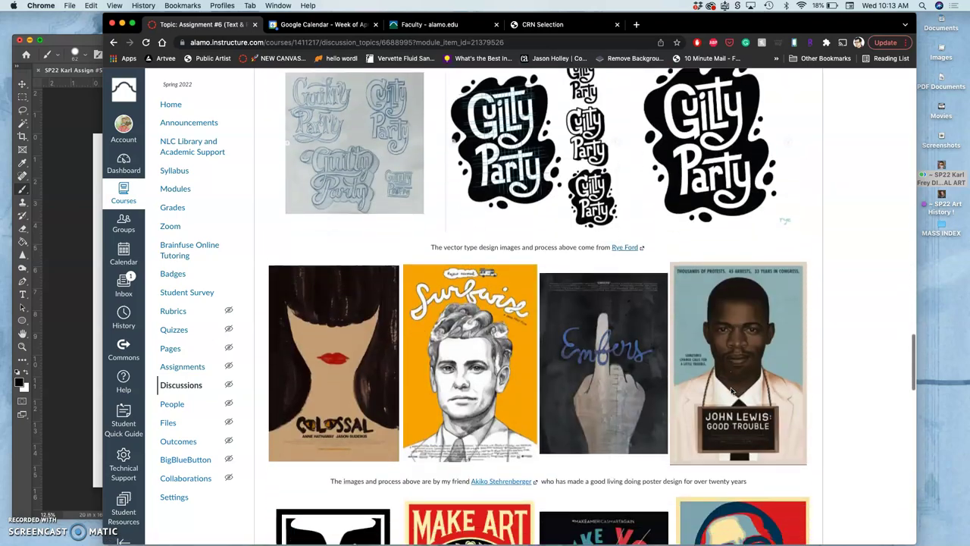
pyautogui.scroll(-12, 731, 391)
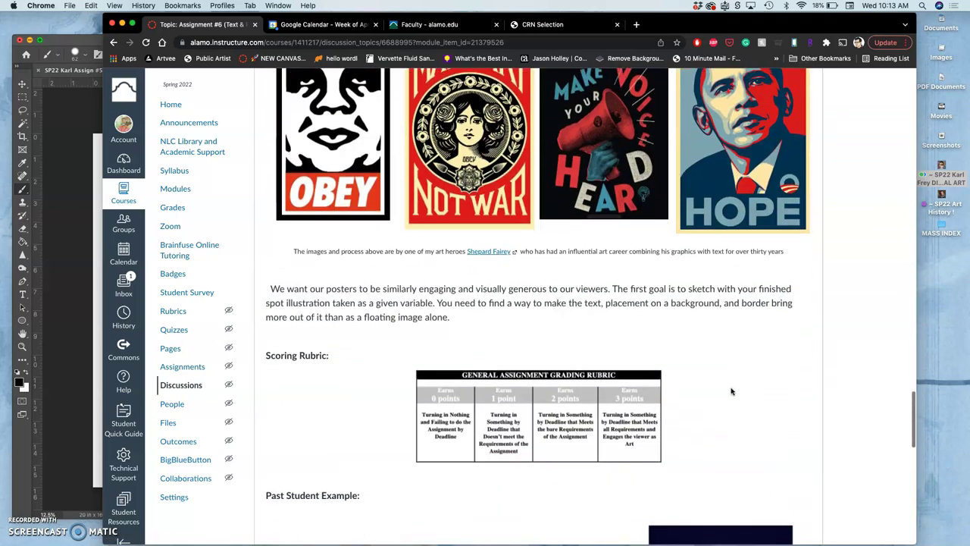
# Revisit the assignment's Stranger Things type modifications, text effects and halftone pattern, and its poster and Guilty Party lettering process examples
pyautogui.scroll(5, 732, 391)
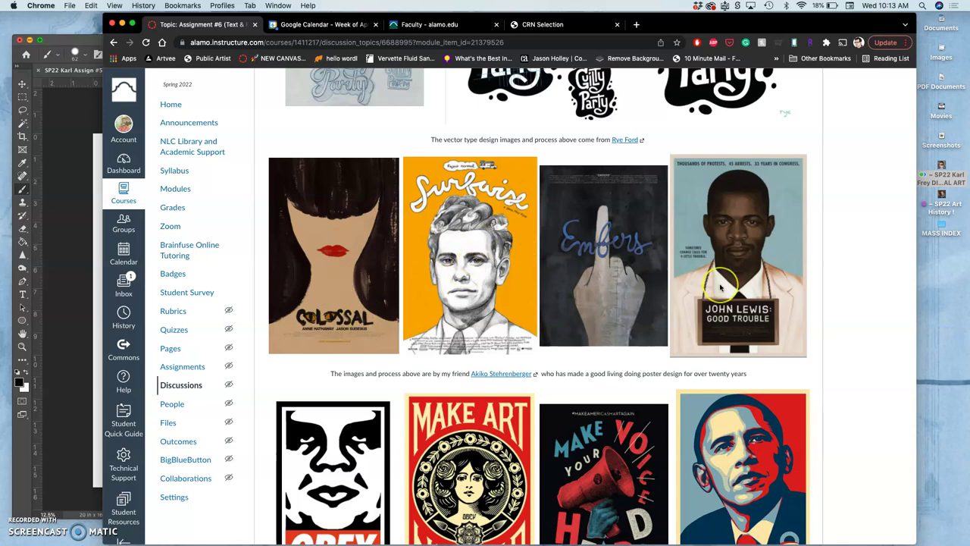
pyautogui.scroll(5, 721, 286)
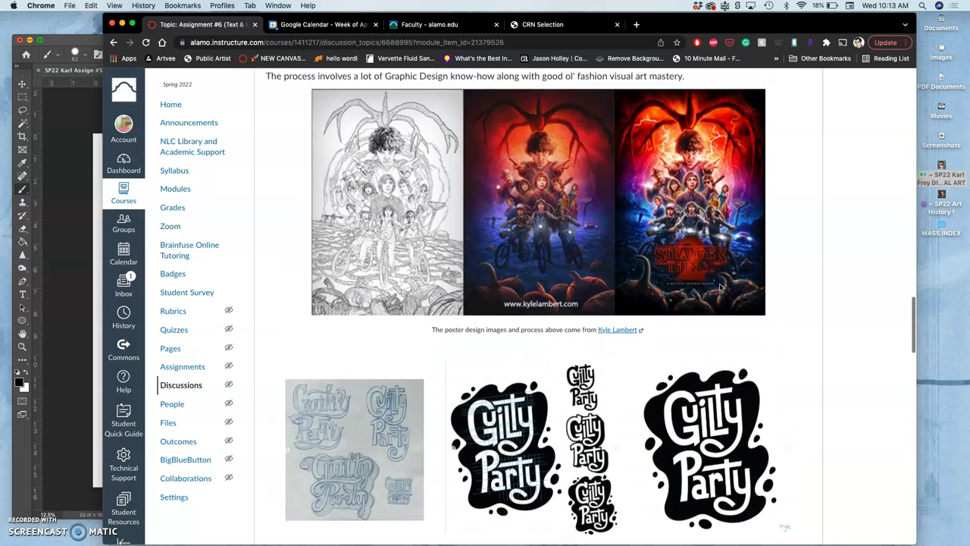
pyautogui.scroll(10, 721, 286)
pyautogui.scroll(10, 721, 287)
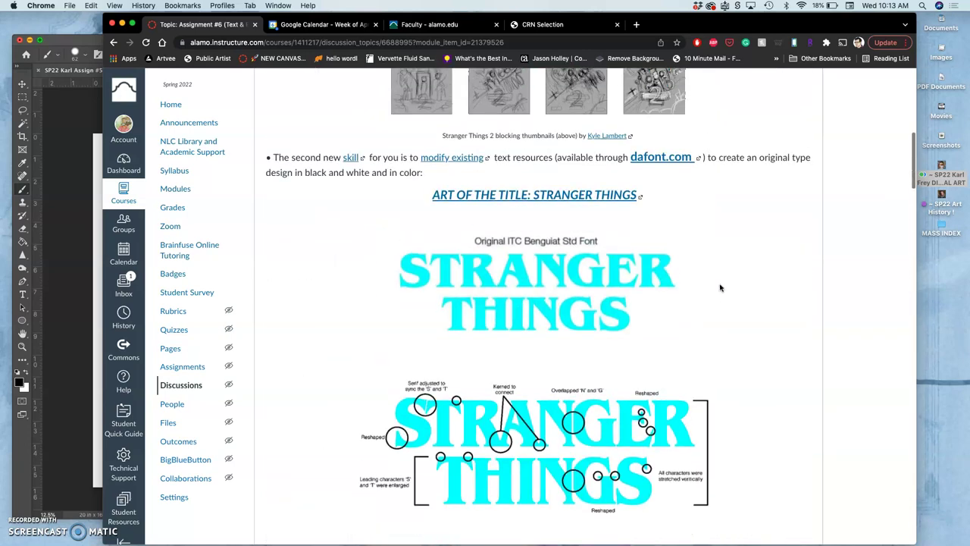
pyautogui.scroll(-3, 721, 286)
pyautogui.scroll(-6, 620, 304)
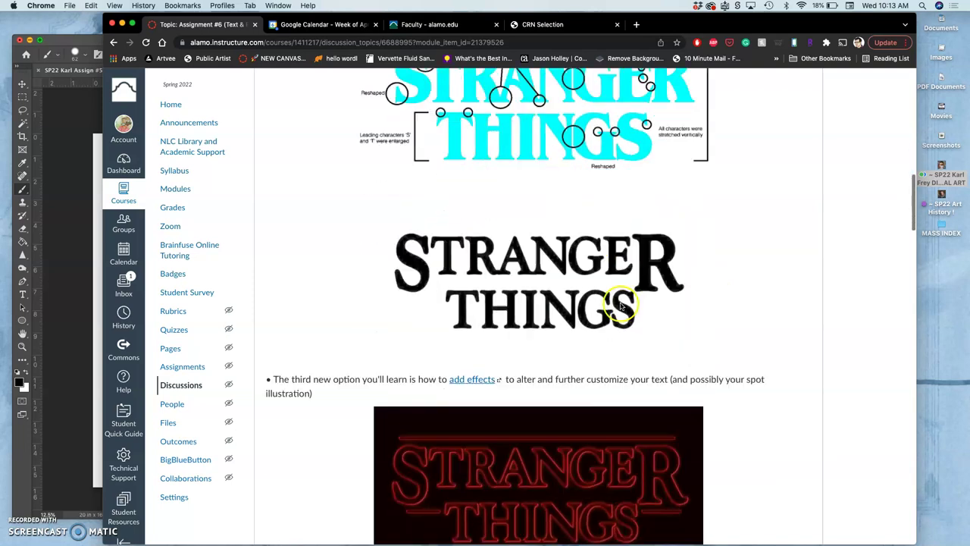
pyautogui.scroll(-5, 606, 356)
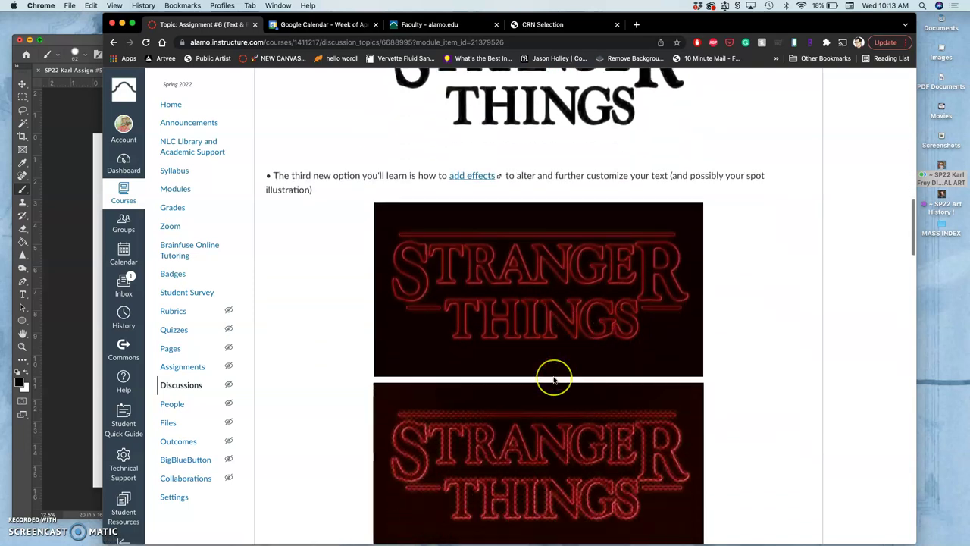
pyautogui.scroll(-7, 555, 379)
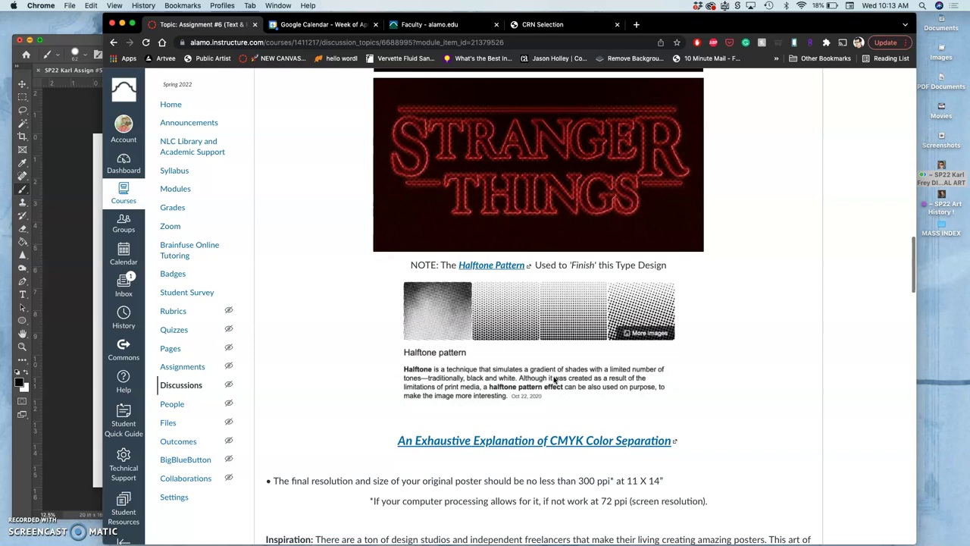
pyautogui.scroll(-14, 554, 380)
pyautogui.scroll(-1, 554, 381)
pyautogui.scroll(3, 469, 254)
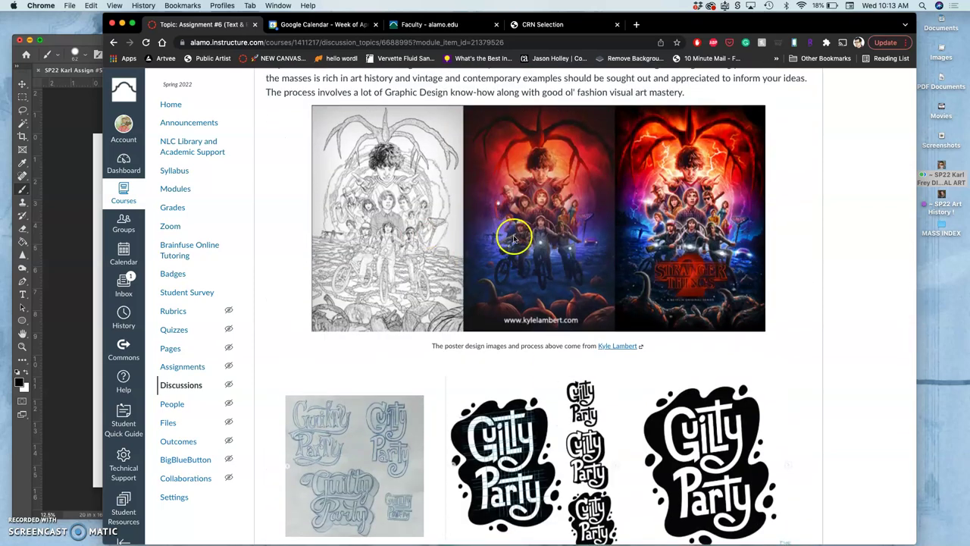
pyautogui.scroll(-4, 705, 256)
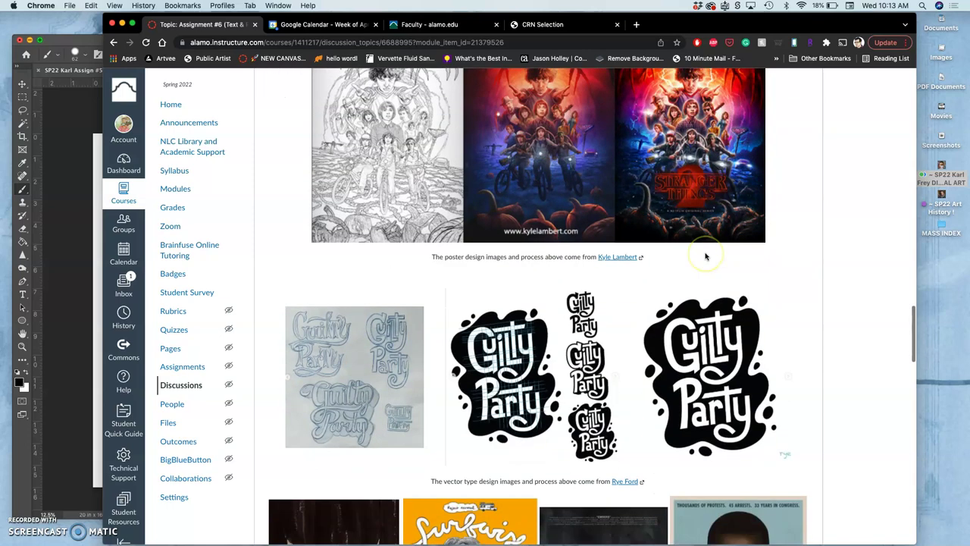
# Examine the assignment's remaining poster examples, scoring rubric, past student Keen Gaming example and the instructions for getting credit
pyautogui.scroll(-3, 705, 255)
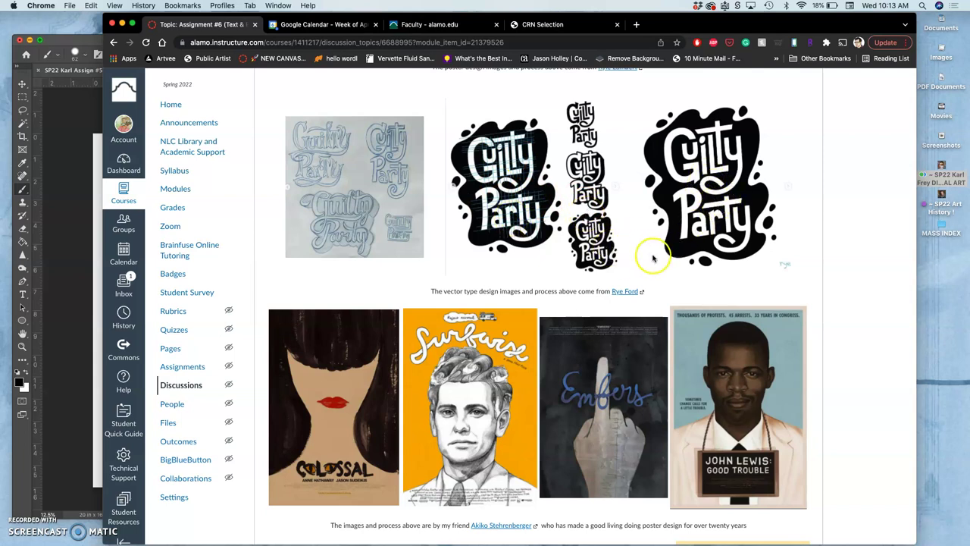
pyautogui.scroll(-1, 747, 241)
pyautogui.scroll(1, 747, 241)
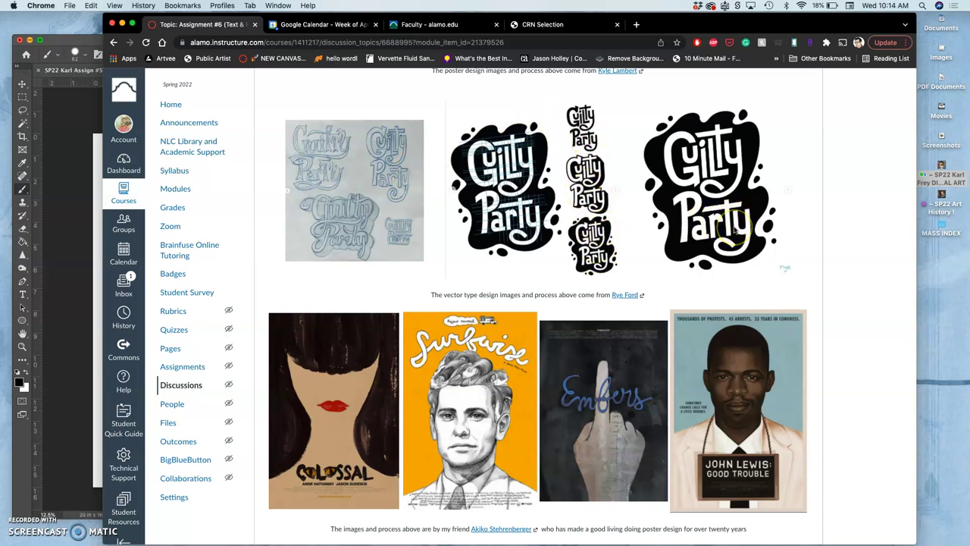
pyautogui.scroll(-3, 734, 231)
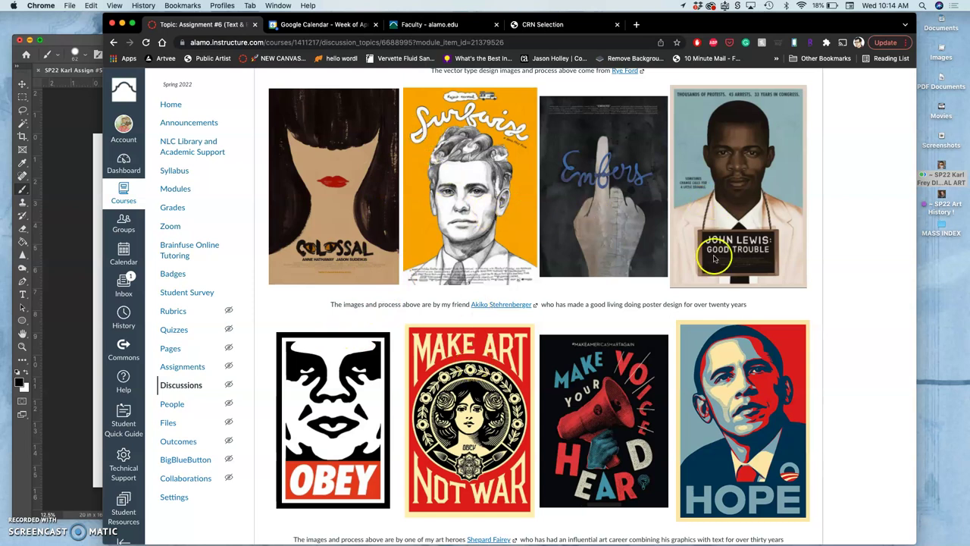
pyautogui.scroll(-5, 753, 379)
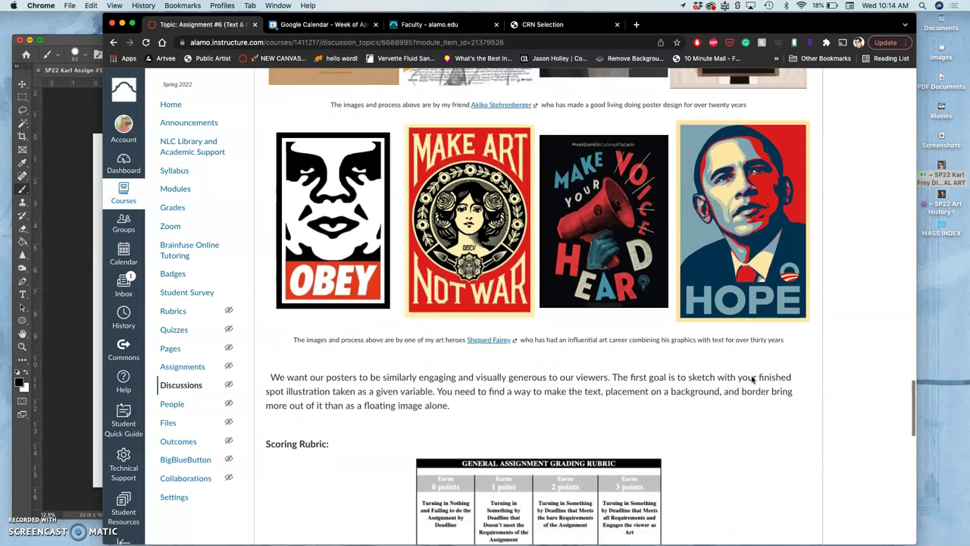
pyautogui.scroll(-12, 753, 379)
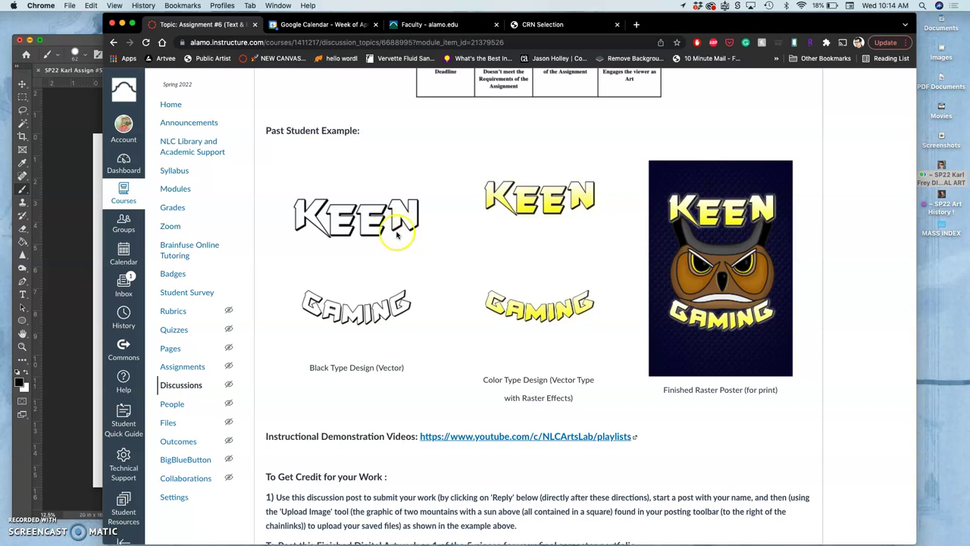
pyautogui.scroll(-10, 394, 239)
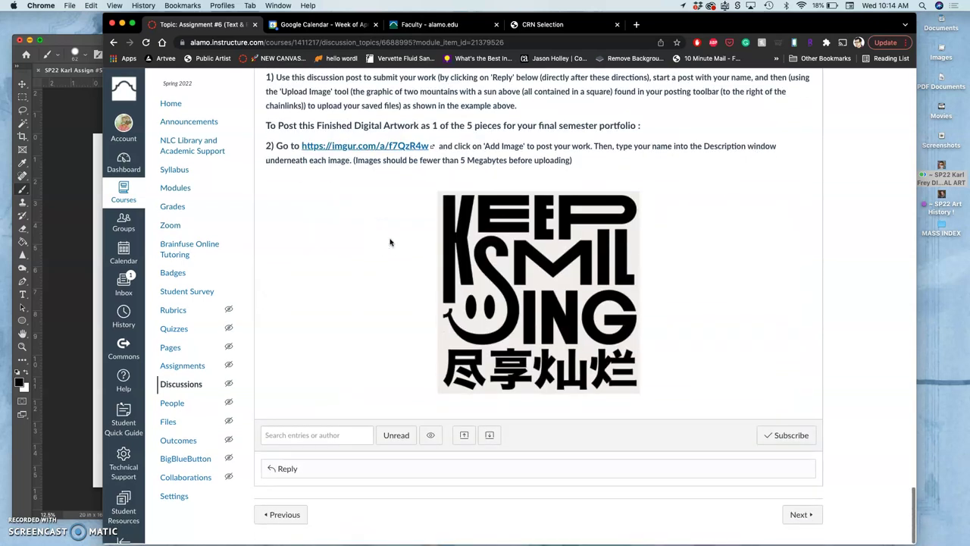
# Start a discussion reply with the instructor's name marked (Instructor Example), followed by the heading Text Blocking Sketch
pyautogui.click(342, 470)
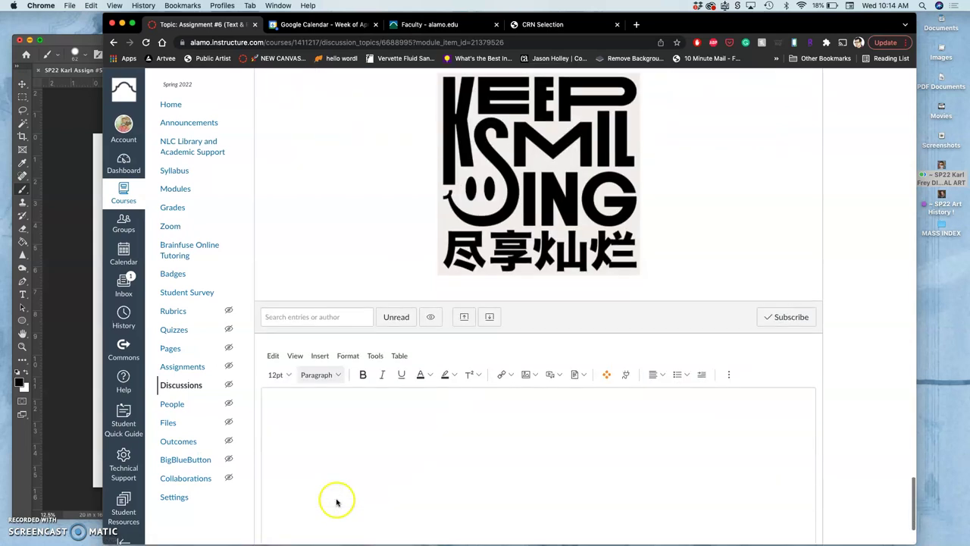
pyautogui.click(317, 414)
pyautogui.write('K')
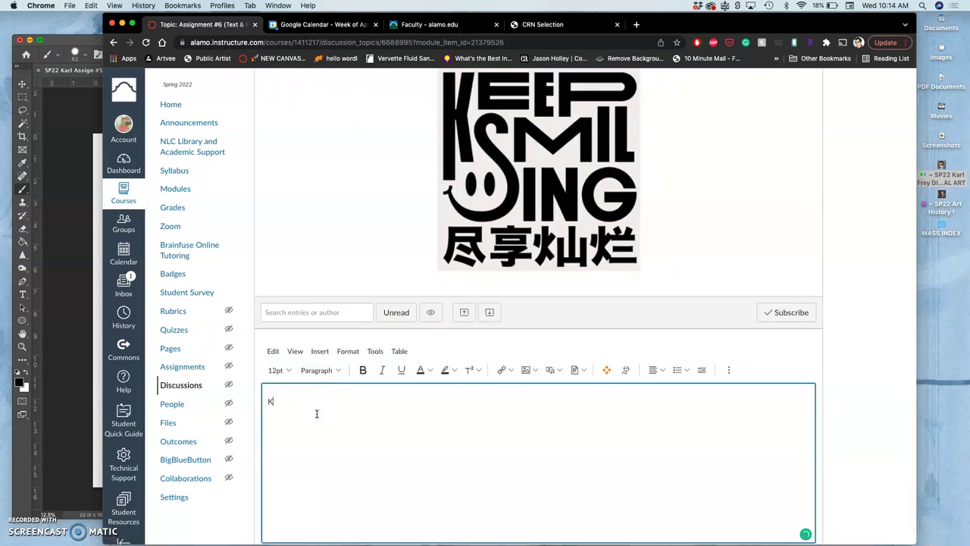
pyautogui.write('arl Frey (Instructor Example)')
pyautogui.press('Return')
pyautogui.press('Return')
pyautogui.write('Text')
# Upload the newest desktop screenshot of the lettering sketch into the reply below the heading
pyautogui.click(527, 370)
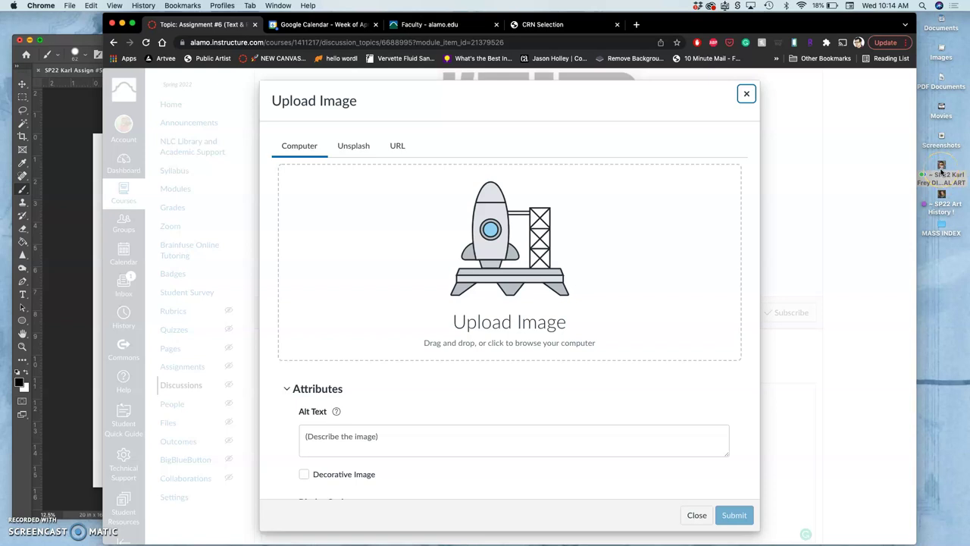
pyautogui.click(944, 136)
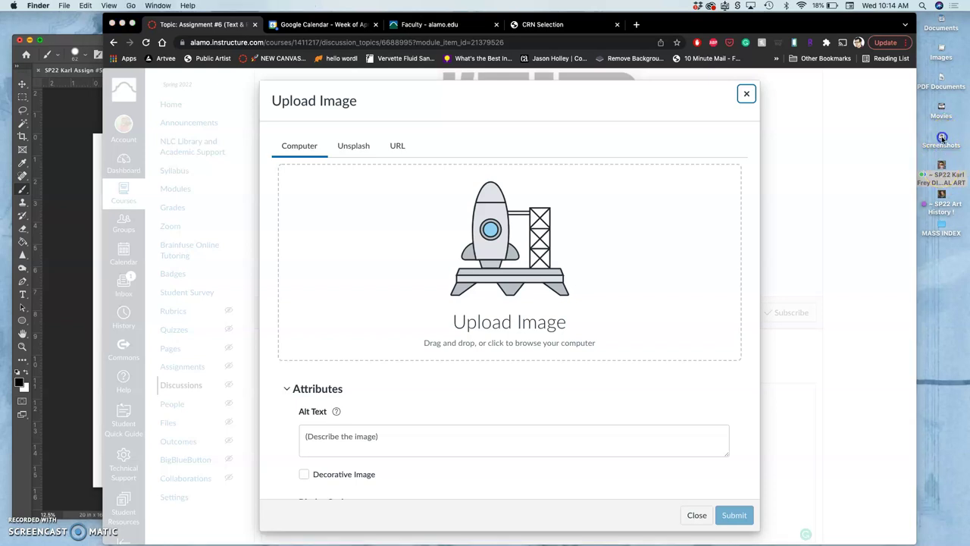
pyautogui.moveTo(931, 166); pyautogui.dragTo(463, 302)
pyautogui.click(735, 513)
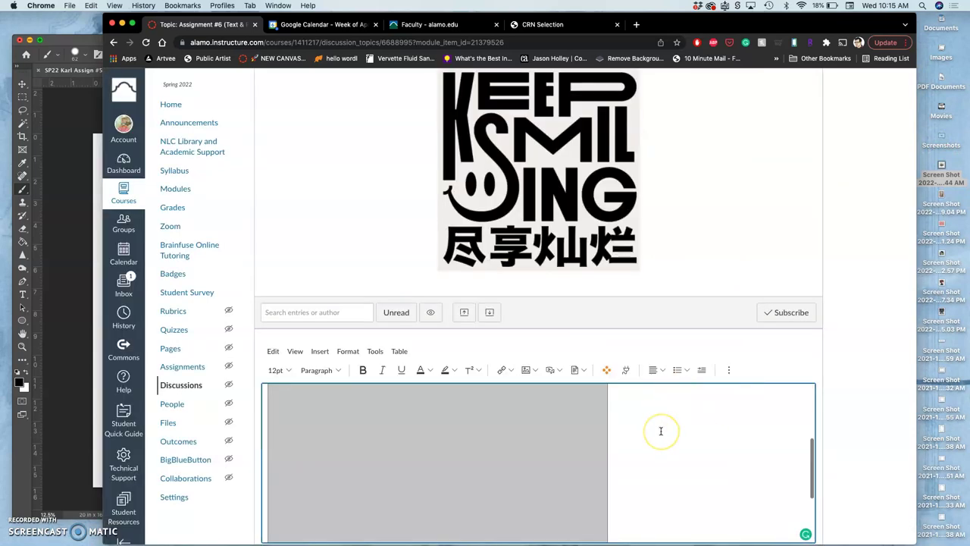
# Shrink the inserted sketch image slightly and post the reply to the discussion
pyautogui.scroll(-3, 645, 320)
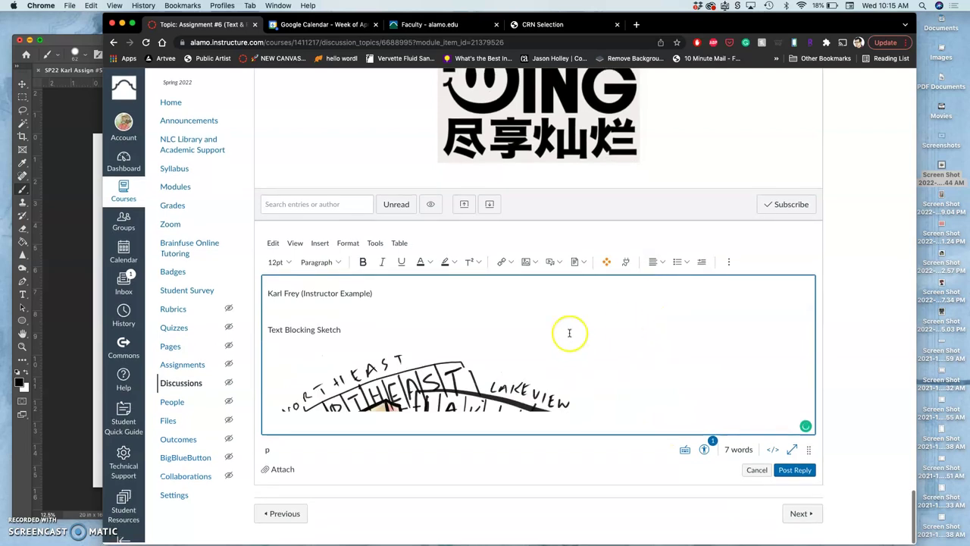
pyautogui.scroll(-1, 569, 332)
pyautogui.click(564, 330)
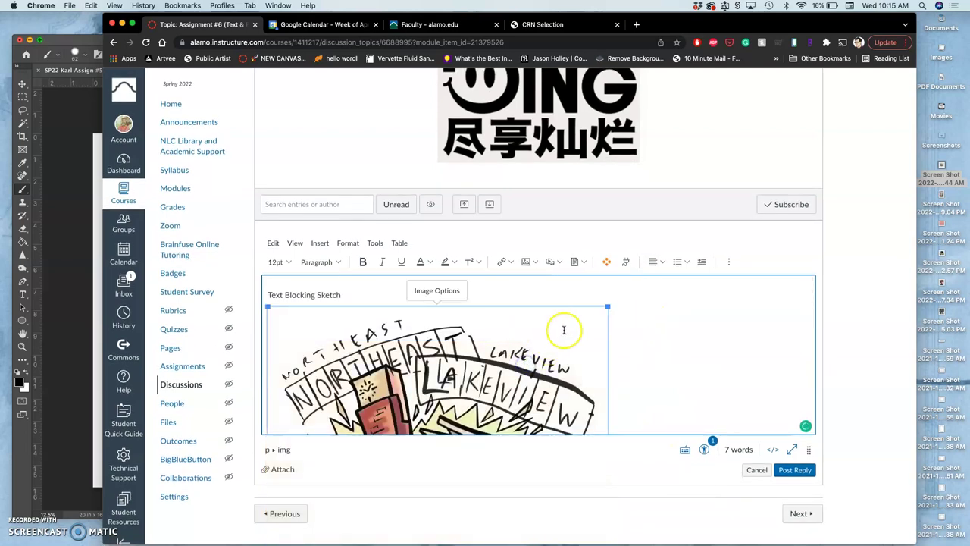
pyautogui.moveTo(610, 310)
pyautogui.mouseDown()
pyautogui.moveTo(574, 321)
pyautogui.moveTo(570, 312)
pyautogui.mouseUp()
pyautogui.click(793, 472)
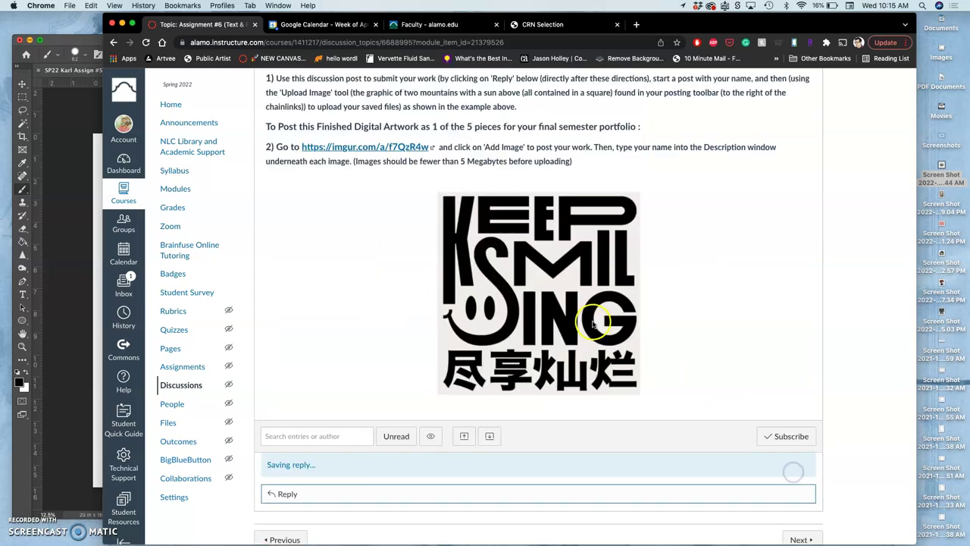
# Switch to Photoshop and save the lettered illustration as a Photoshop file in the Assignment #6 folder, renamed for Assign #6 Text Blocking Sketch
pyautogui.click(92, 327)
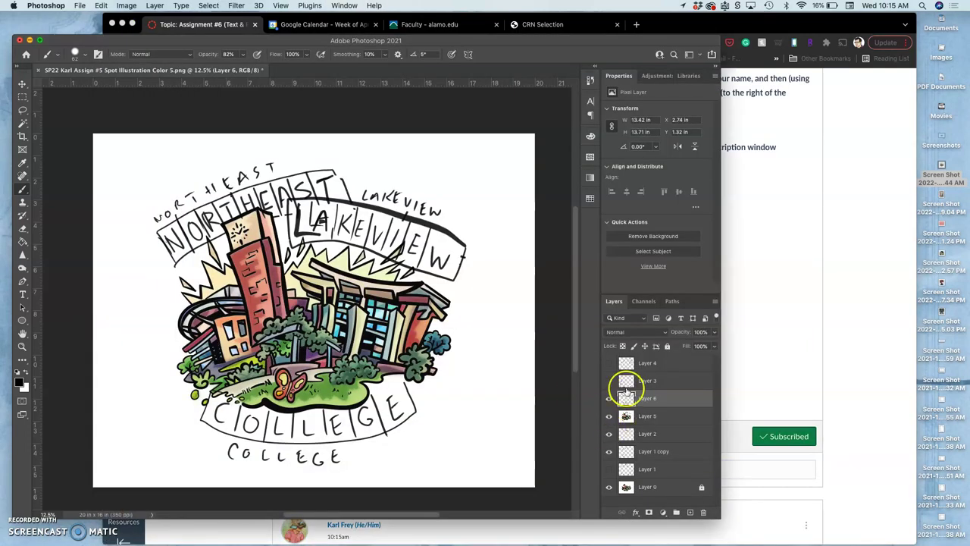
pyautogui.click(610, 365)
pyautogui.click(610, 365)
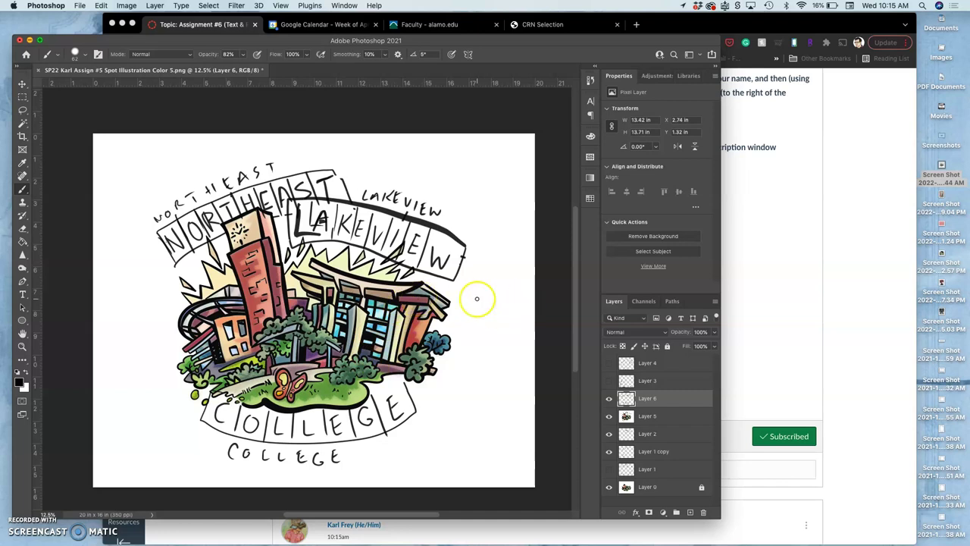
pyautogui.click(79, 6)
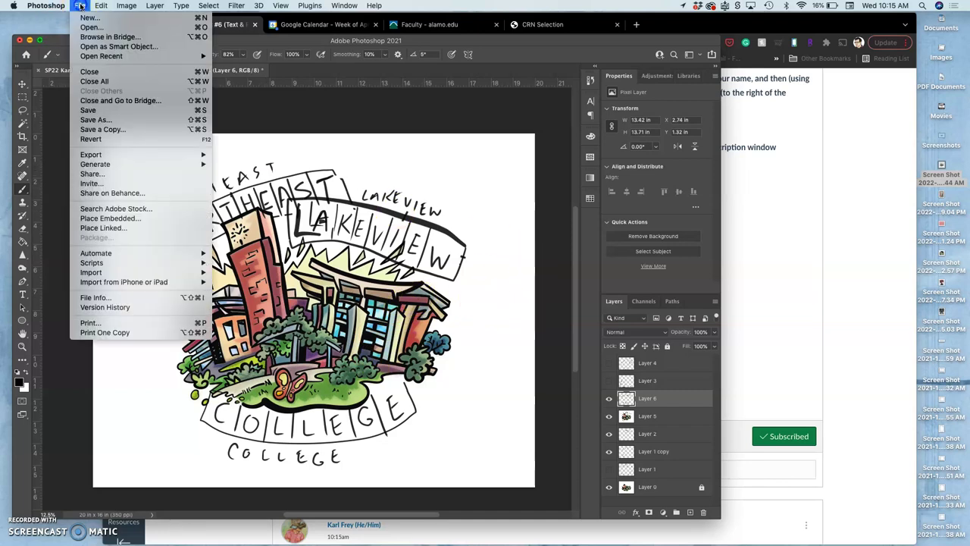
pyautogui.click(99, 122)
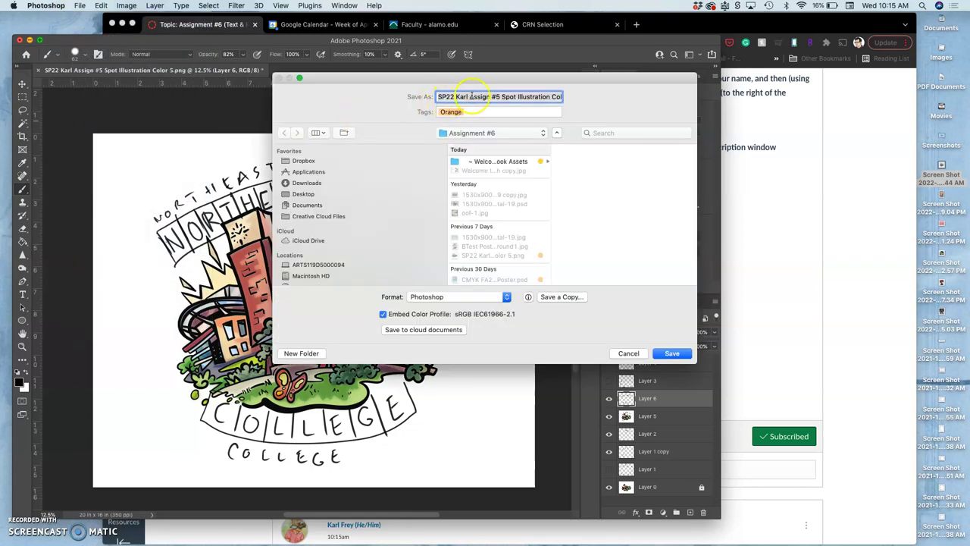
pyautogui.click(491, 96)
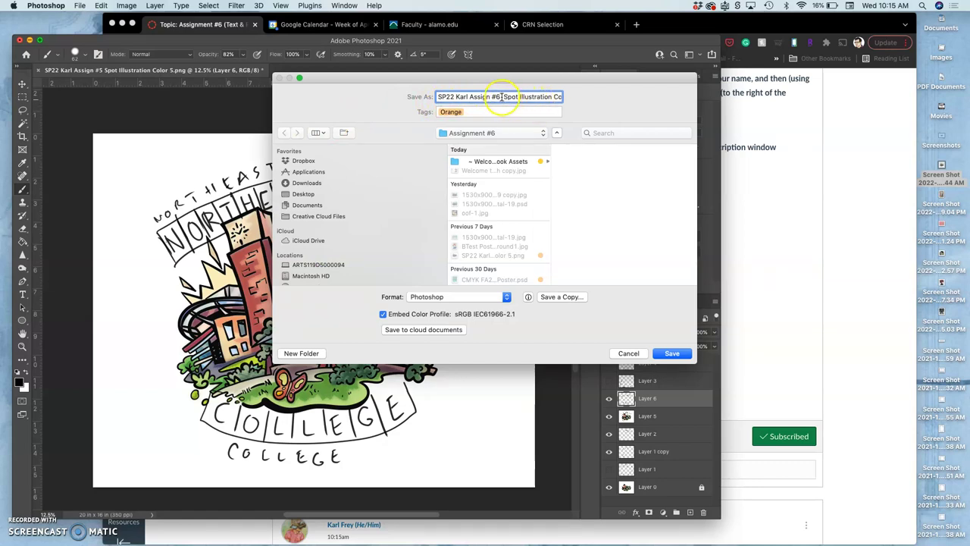
pyautogui.moveTo(551, 97); pyautogui.dragTo(569, 98)
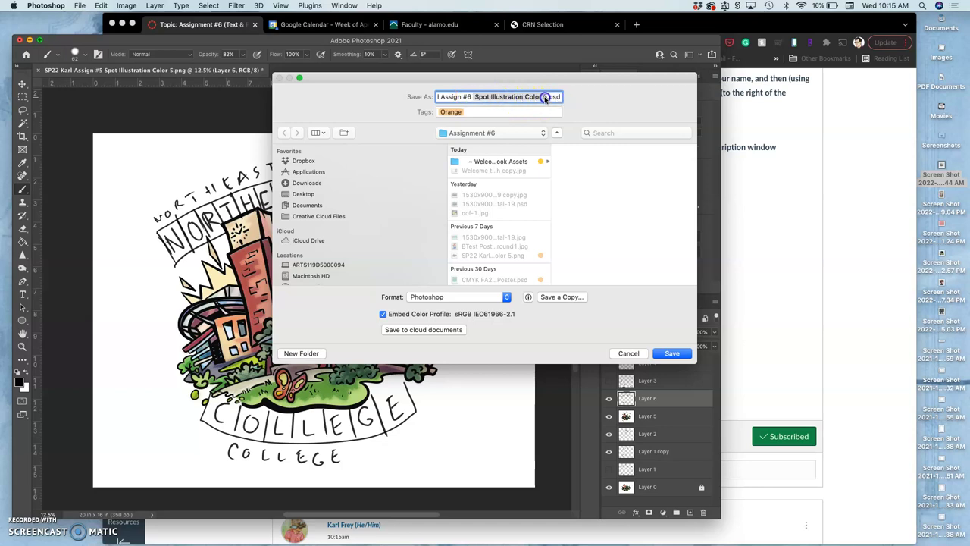
pyautogui.press('BackSpace')
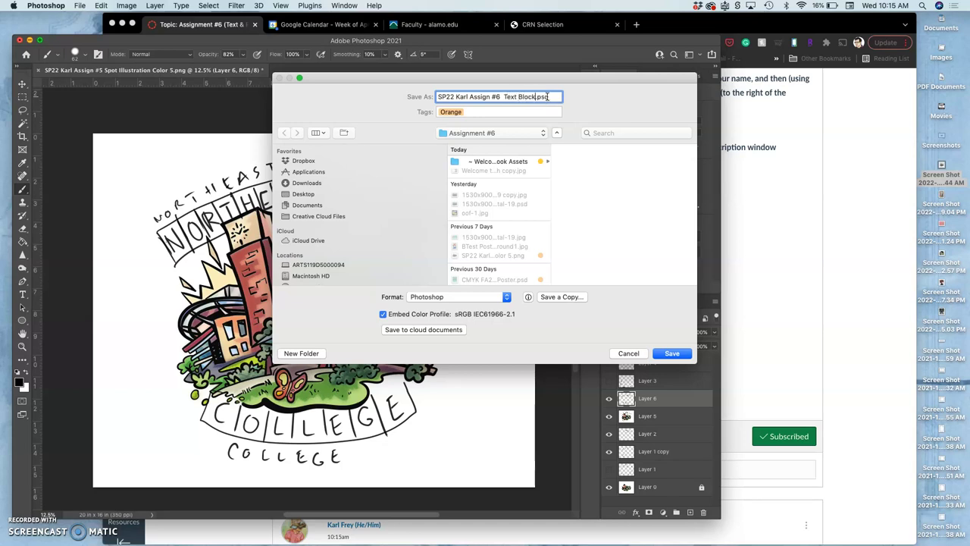
pyautogui.write('Text Blocking Sketch')
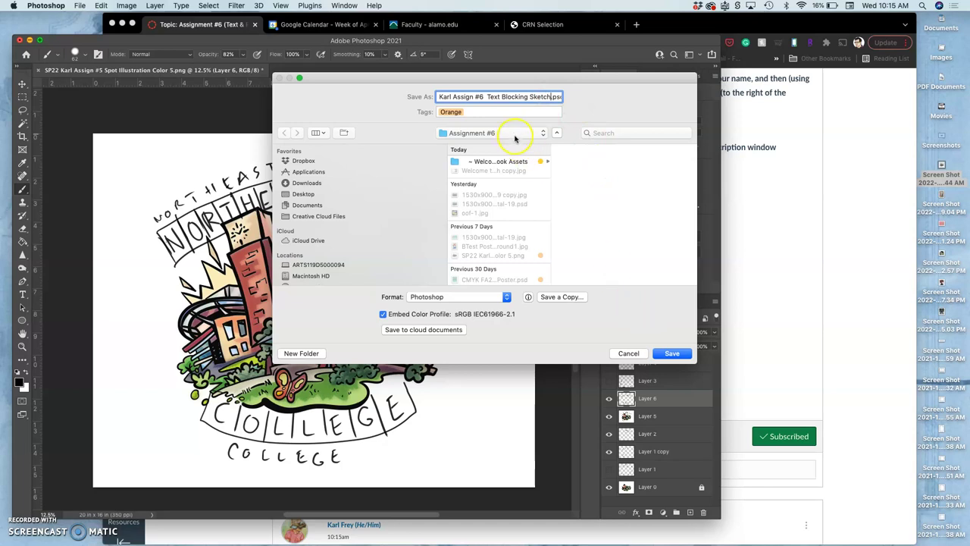
pyautogui.click(670, 355)
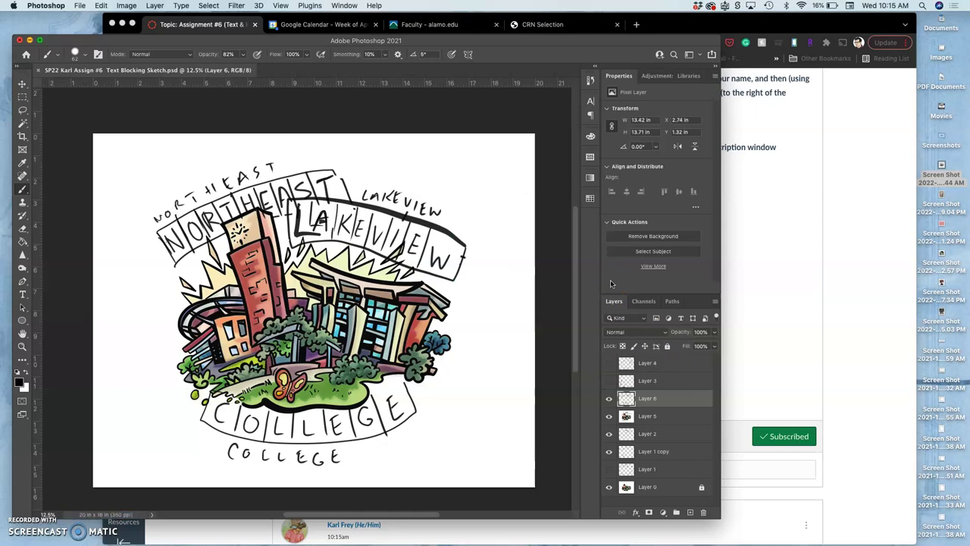
# Return to the assignment page in Chrome and open the Akikomatic artist site linked under the Colossal and Surfwise posters in a new tab
pyautogui.click(777, 265)
pyautogui.scroll(-10, 650, 233)
pyautogui.scroll(3, 650, 234)
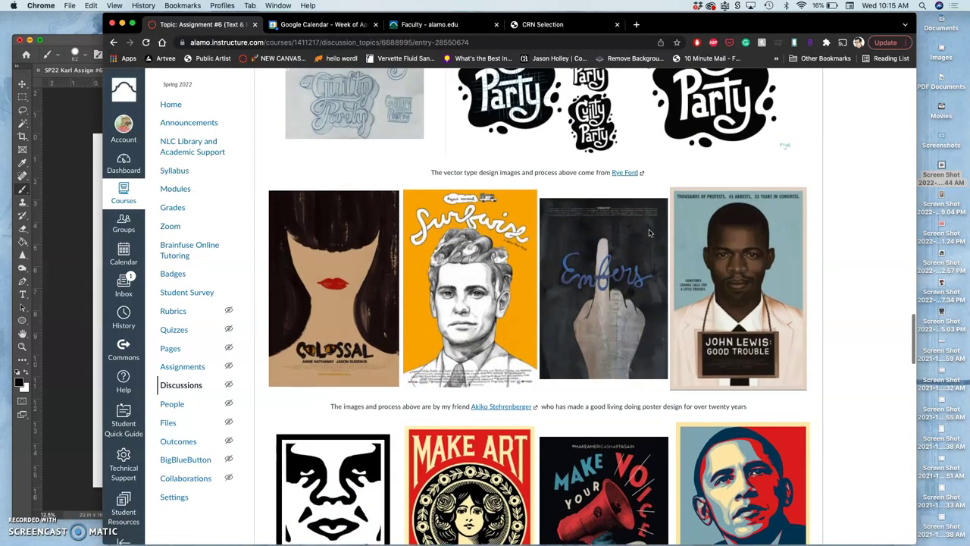
pyautogui.scroll(-1, 650, 234)
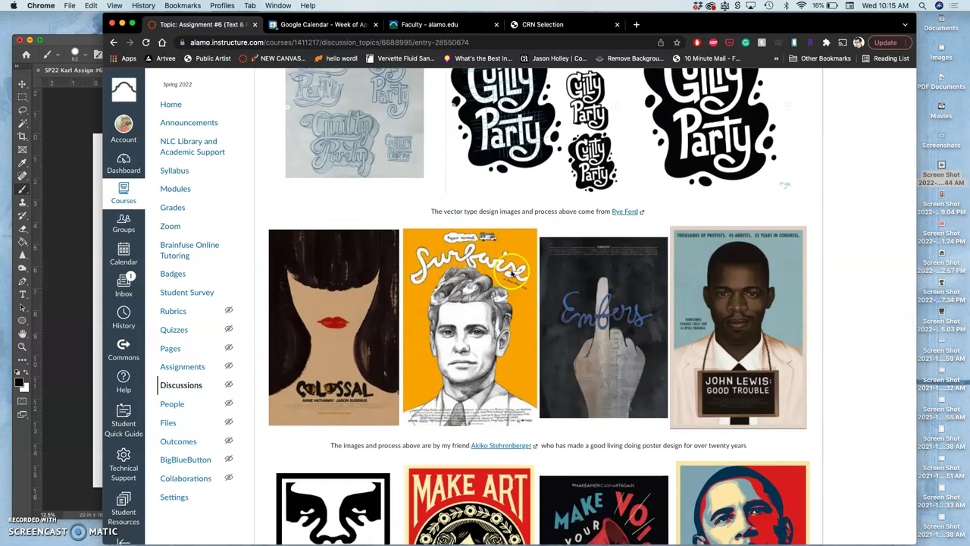
pyautogui.scroll(-1, 501, 337)
pyautogui.scroll(-1, 501, 336)
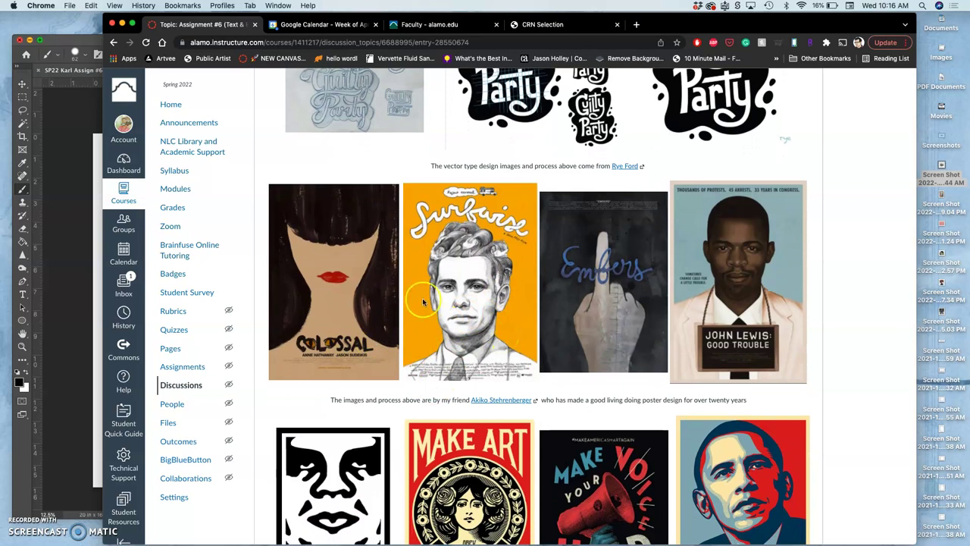
pyautogui.rightClick(493, 399)
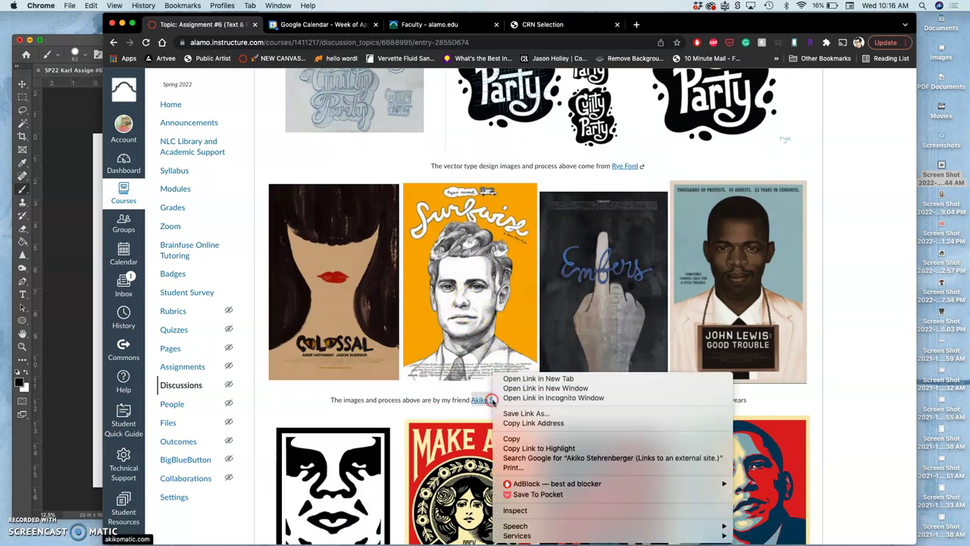
pyautogui.click(528, 377)
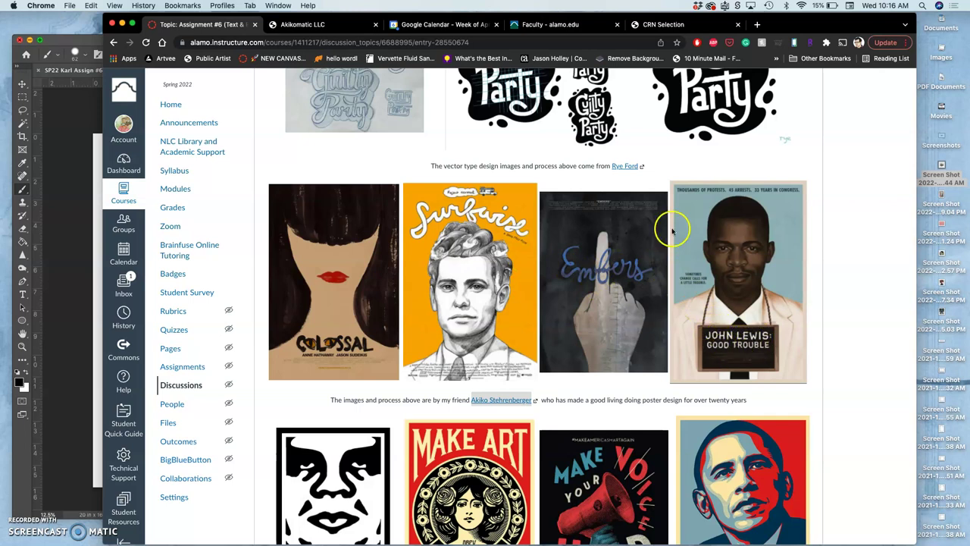
pyautogui.click(345, 25)
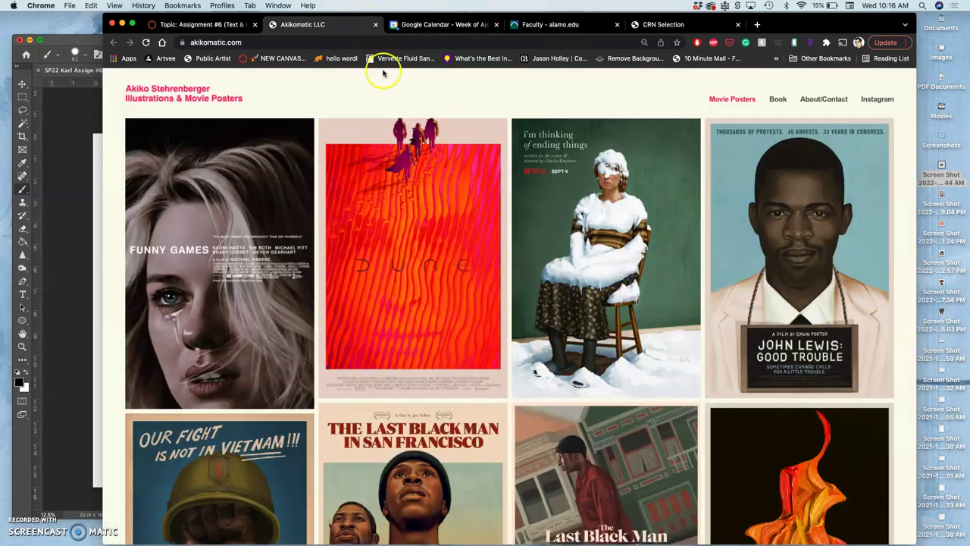
# Browse the Akikomatic movie posters and enlarge the I'm Thinking of Ending Things poster to study its type
pyautogui.scroll(-5, 633, 402)
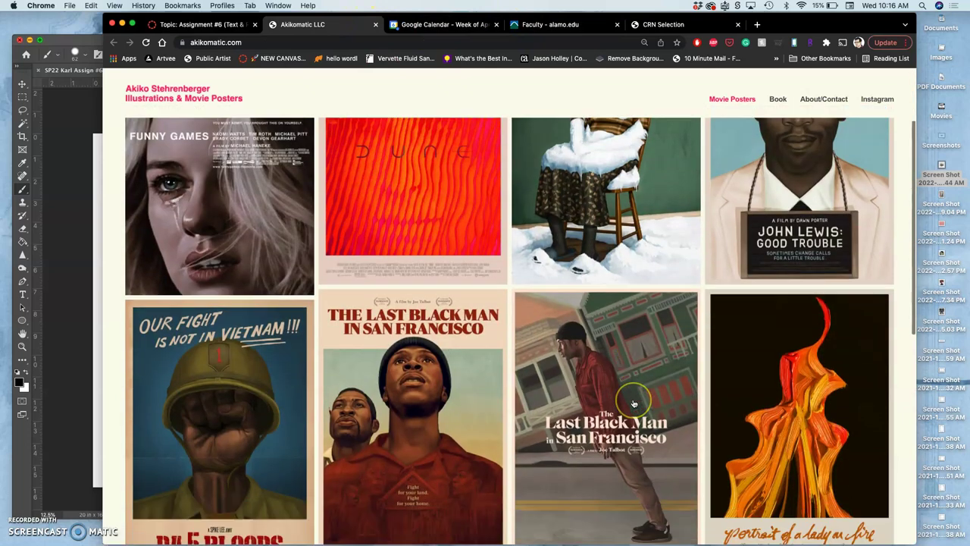
pyautogui.scroll(5, 633, 402)
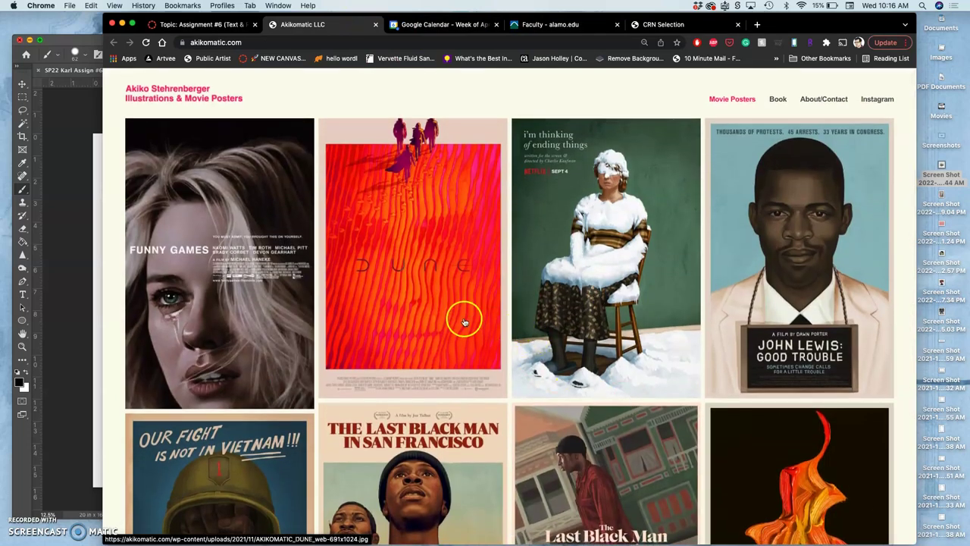
pyautogui.click(570, 200)
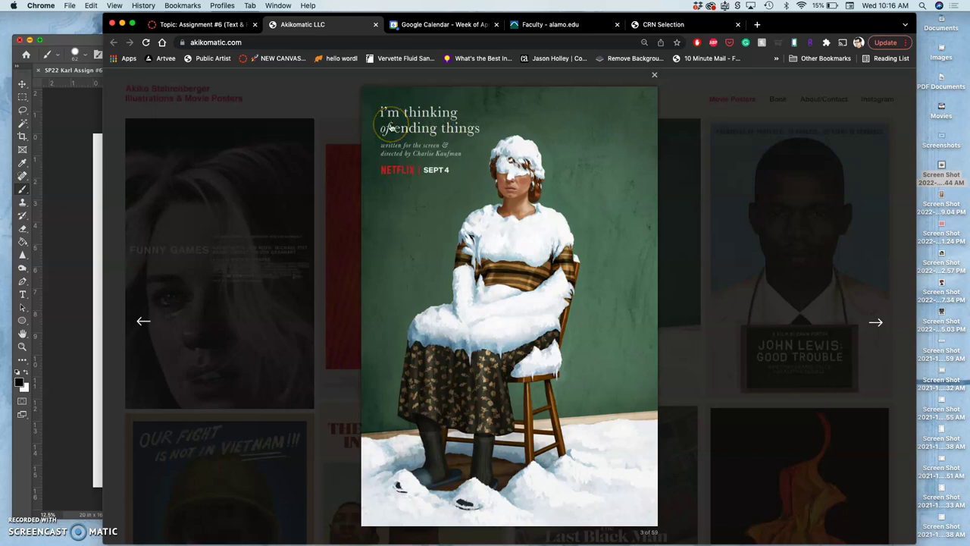
# Go back to the assignment page and examine the annotated Stranger Things lettering modifications made from the original ITC Benguiat font
pyautogui.click(220, 31)
pyautogui.scroll(3, 550, 211)
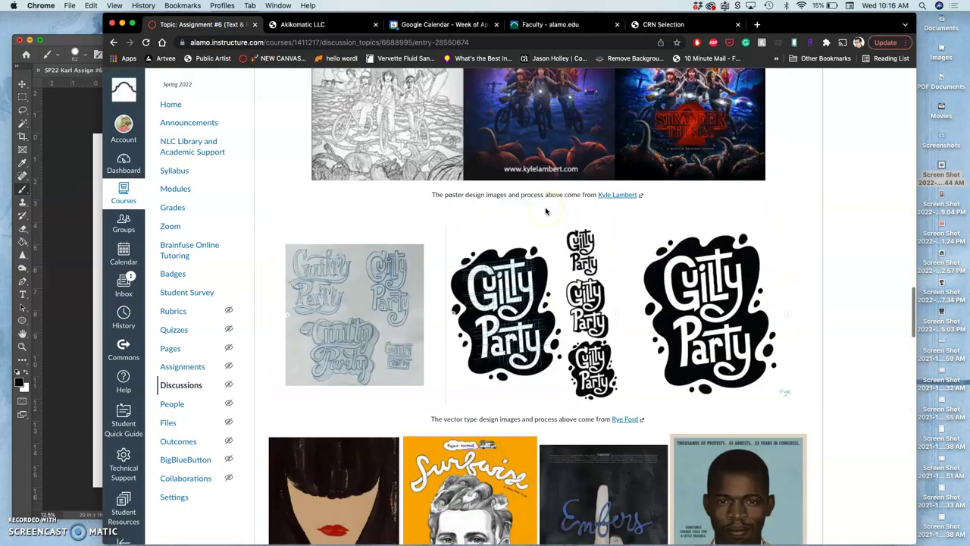
pyautogui.scroll(10, 546, 211)
pyautogui.scroll(-6, 546, 211)
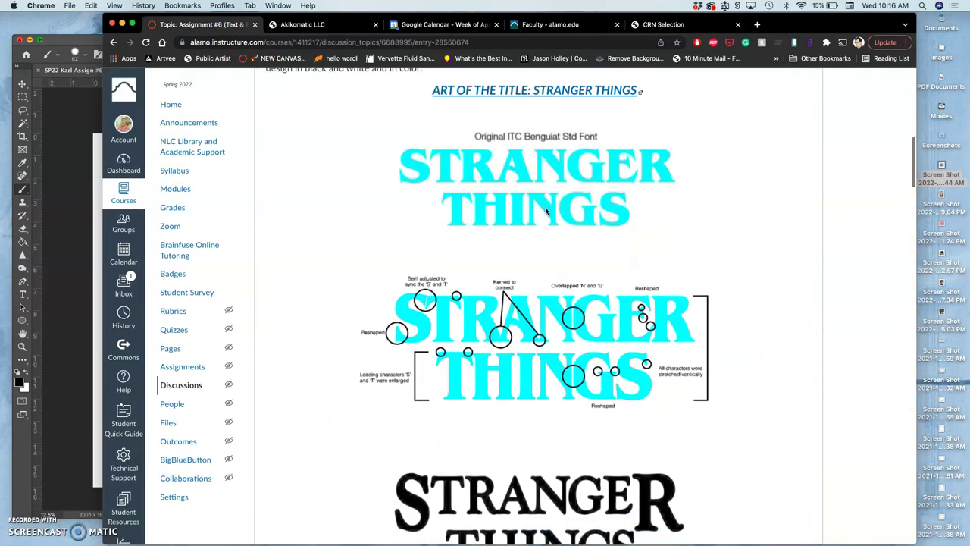
pyautogui.click(593, 350)
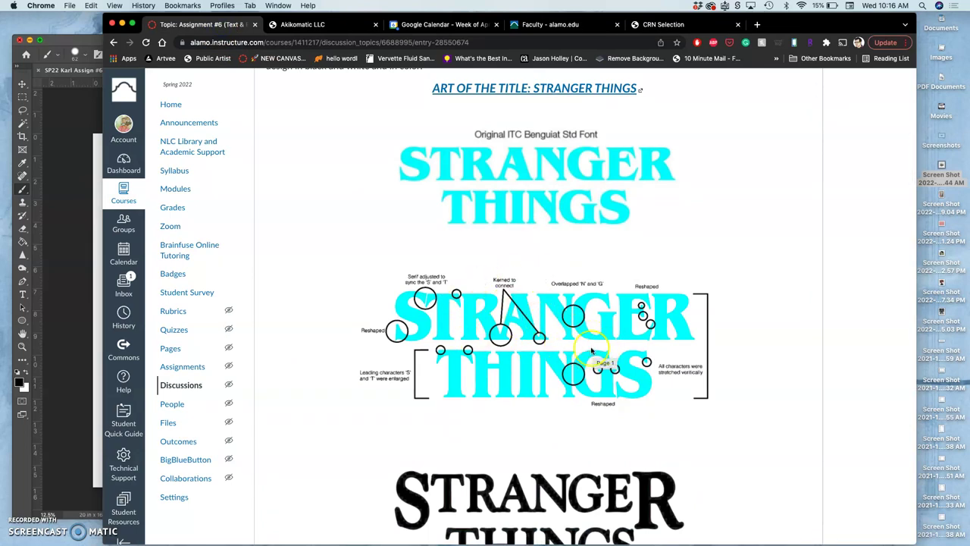
pyautogui.scroll(-3, 595, 349)
pyautogui.scroll(2, 595, 348)
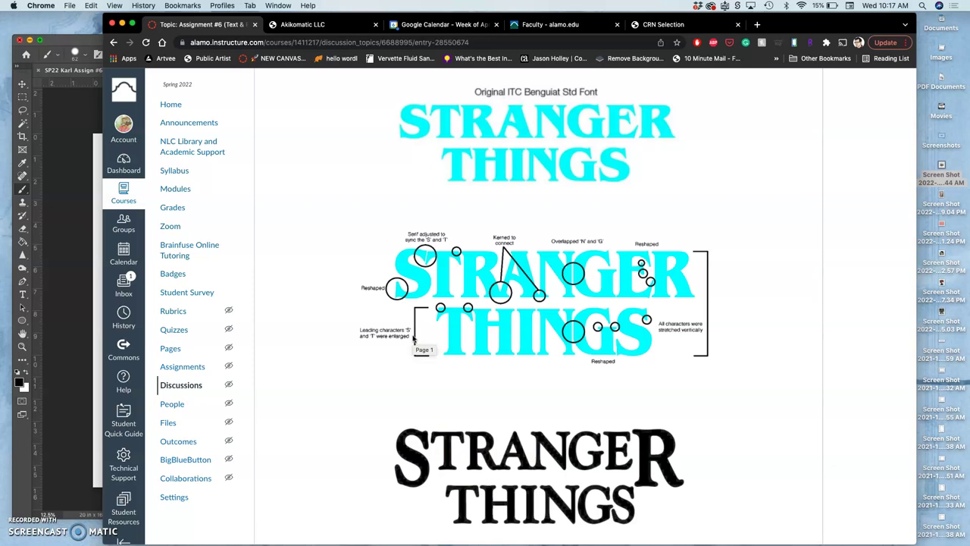
pyautogui.scroll(-3, 413, 339)
pyautogui.click(531, 329)
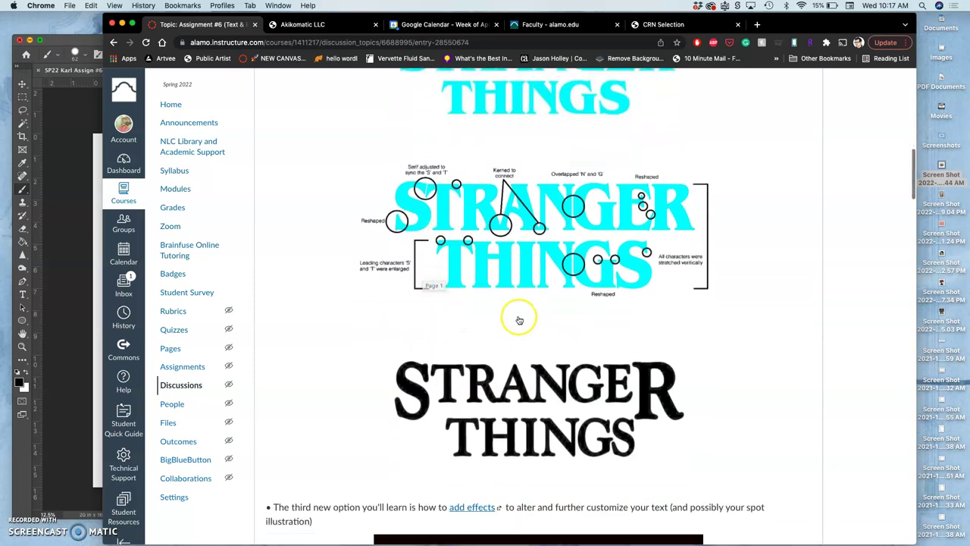